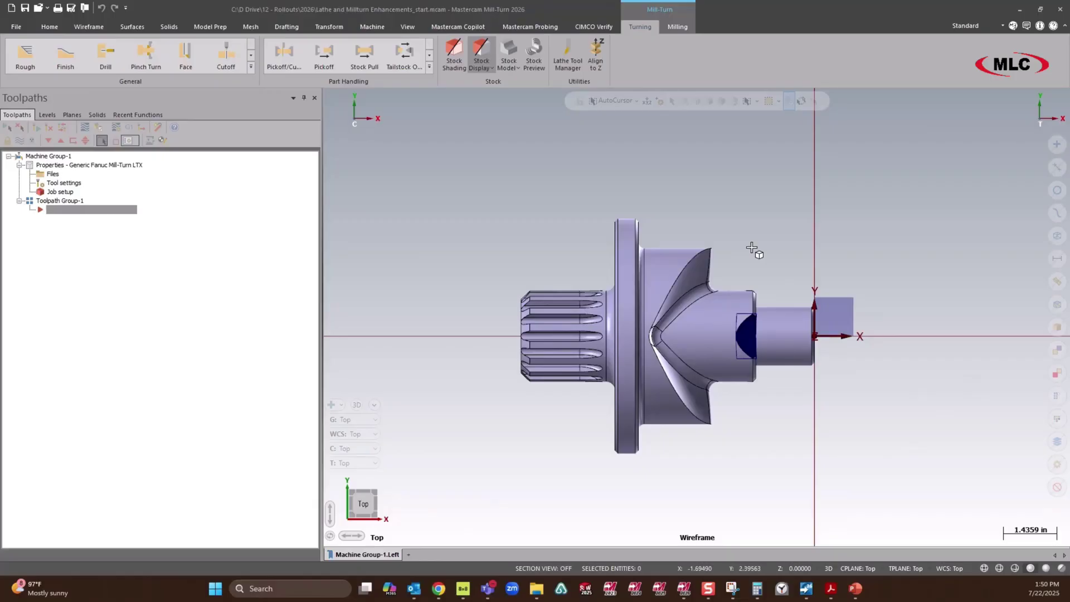
Step: From the lathe Tool Manager, load the GTC.zip Generic Tool Catalog into the tool importer
left_click(574, 57)
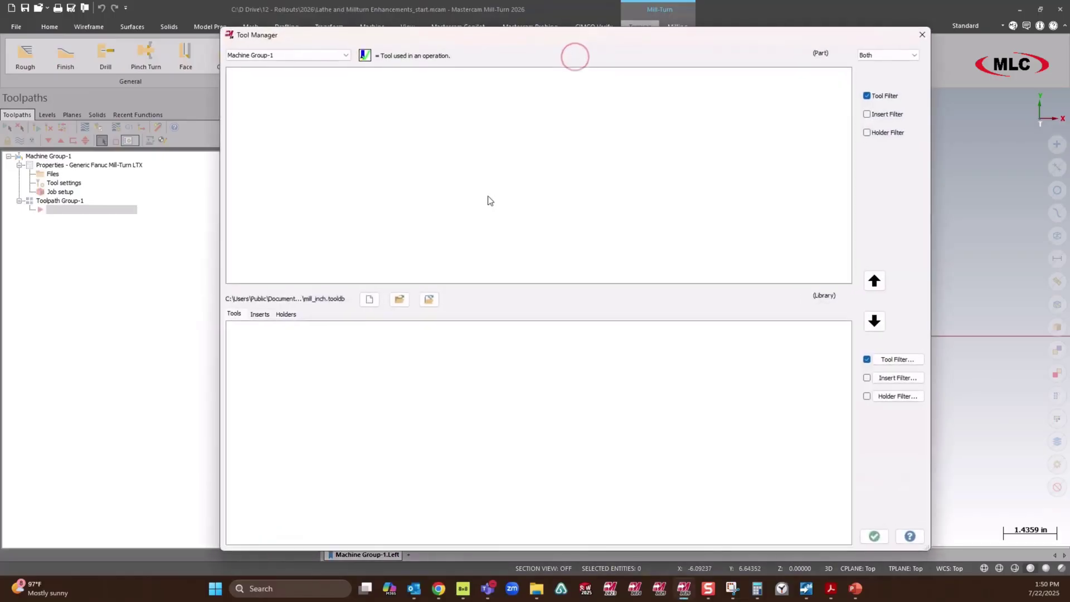
right_click(460, 140)
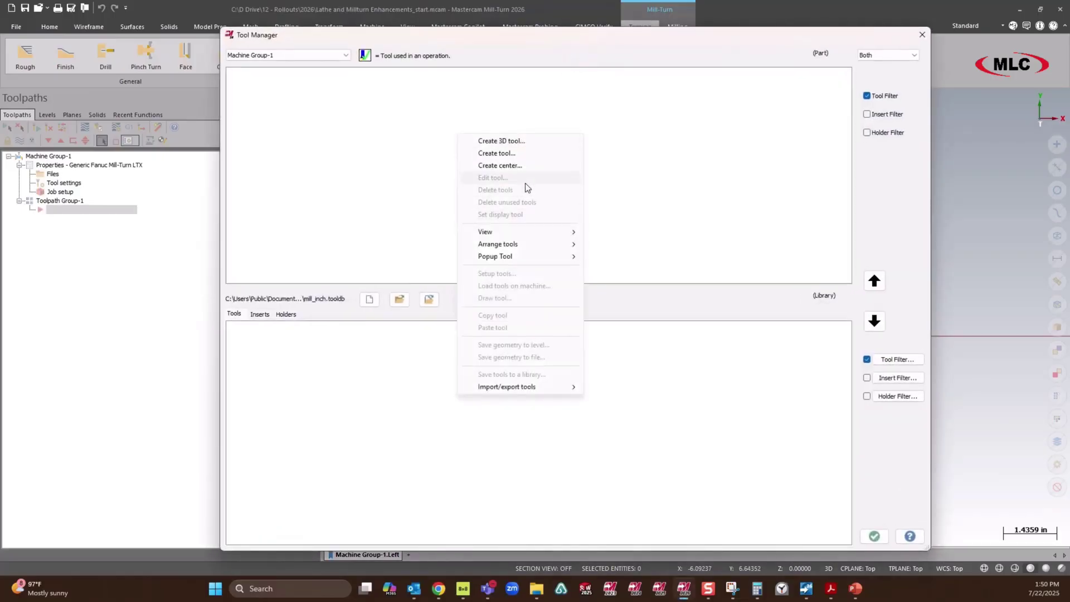
mouse_move(544, 390)
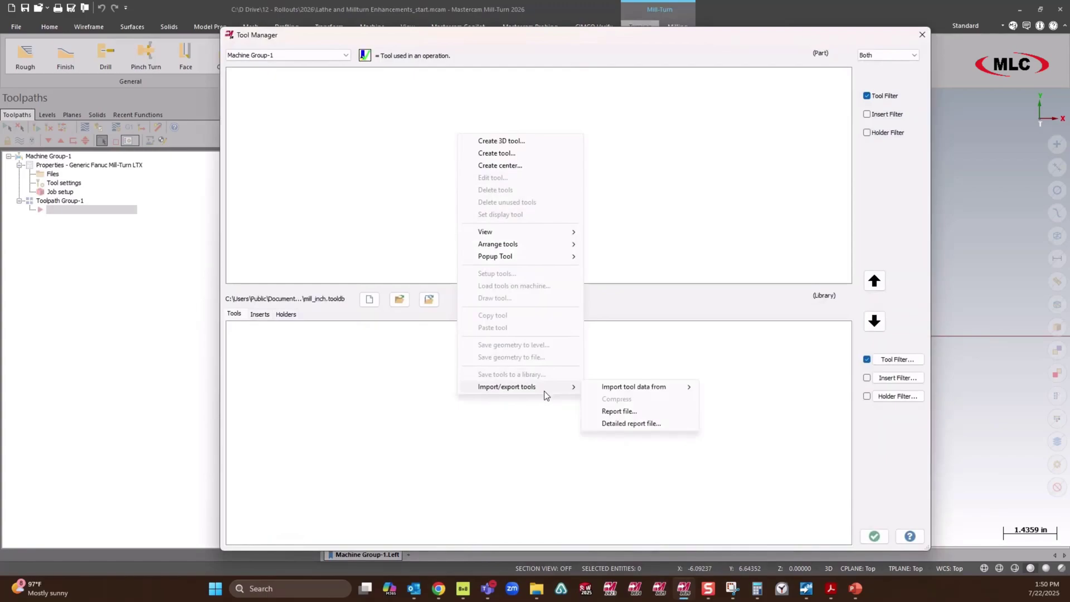
mouse_move(624, 390)
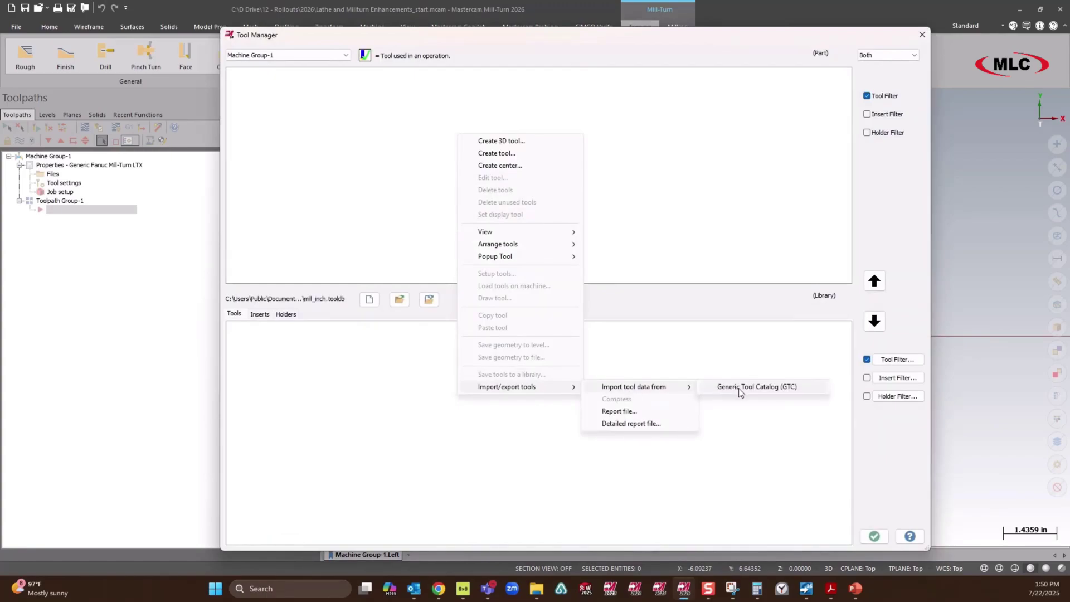
left_click(789, 388)
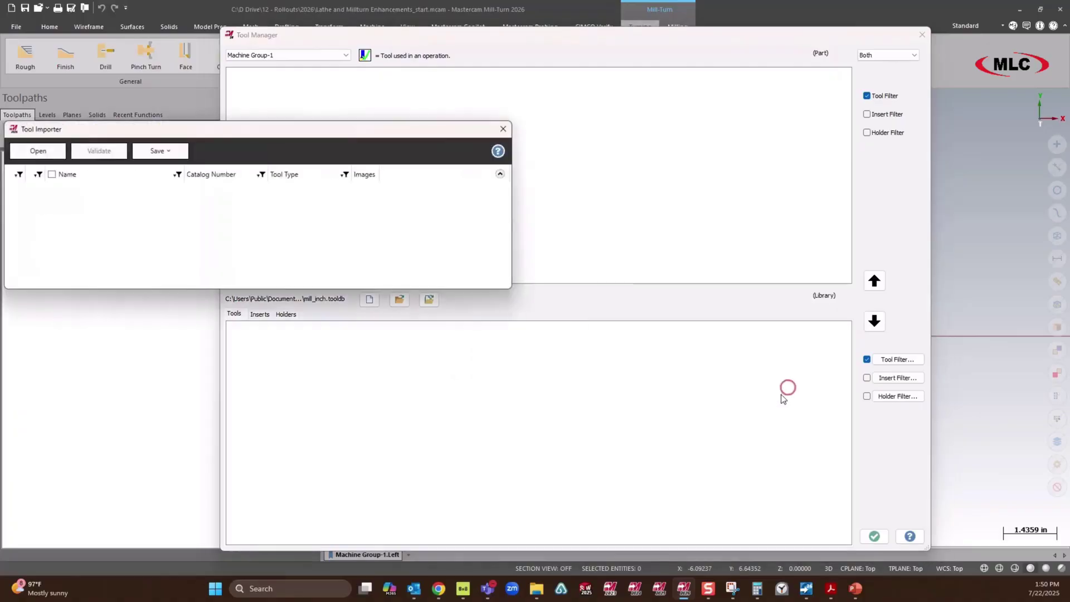
left_click(39, 152)
left_click(202, 156)
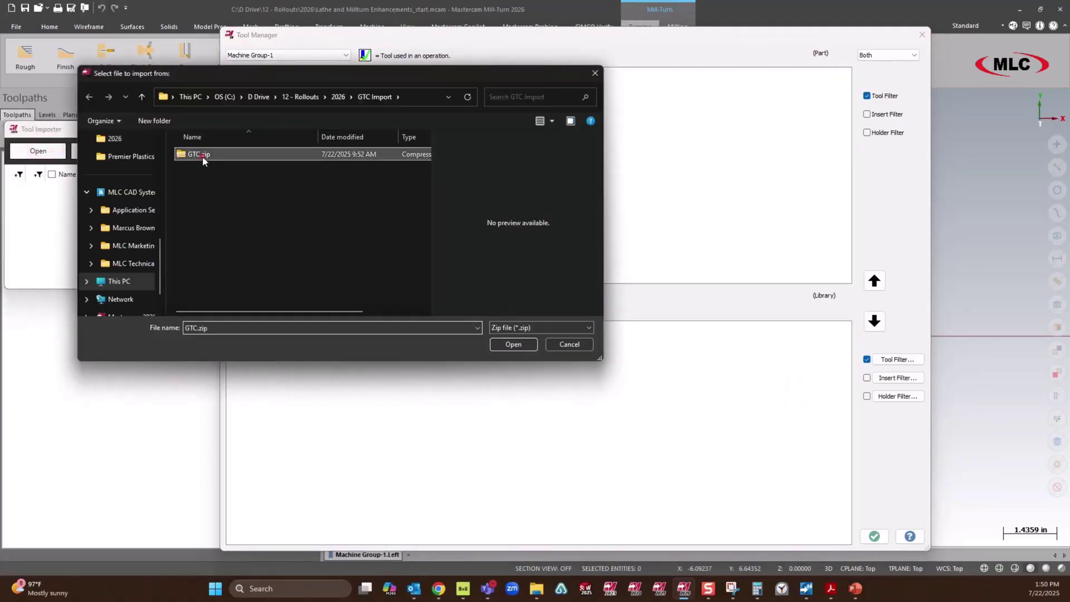
double_click(202, 156)
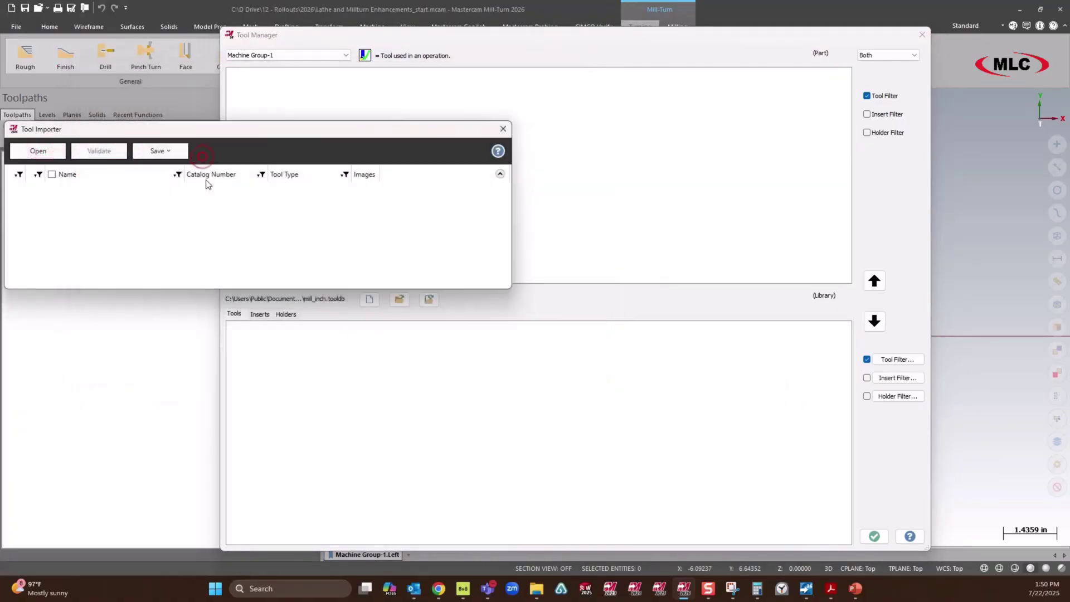
Step: Check all three CoroTurn and T-Max P tools, validate them, and save them to the part
left_click(52, 174)
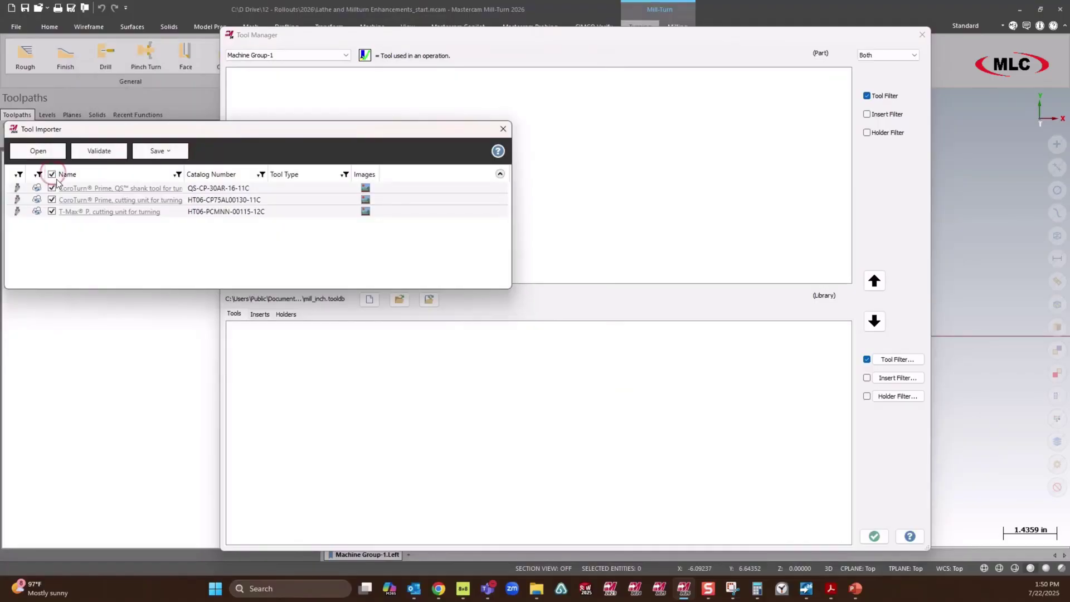
left_click(104, 152)
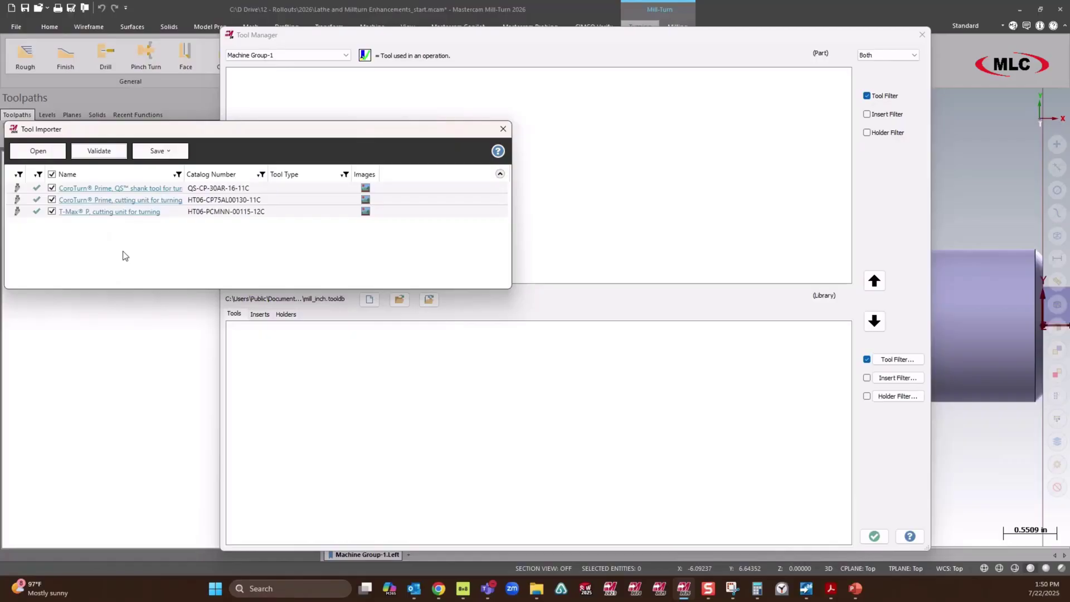
left_click(164, 152)
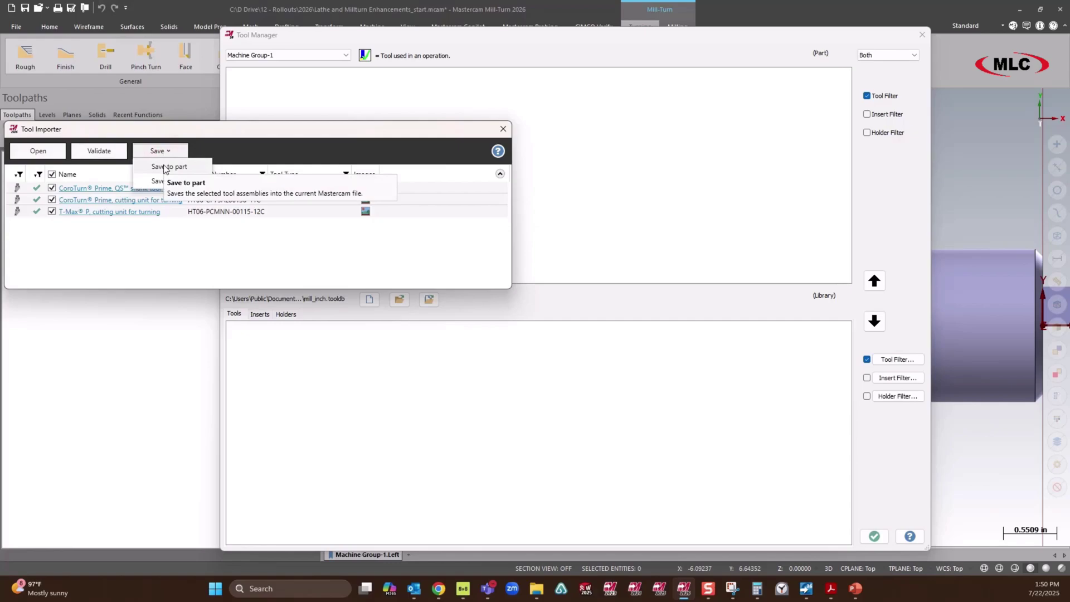
left_click(165, 167)
left_click(503, 130)
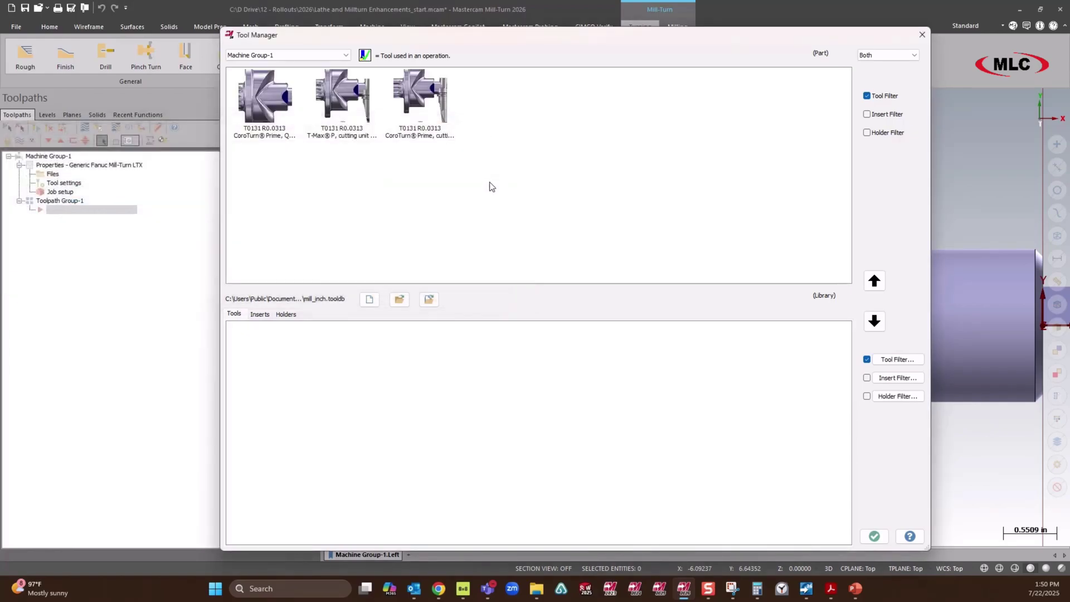
Step: Edit the T-Max P cutting unit's primary insert and set its tool offset number to 1
double_click(346, 94)
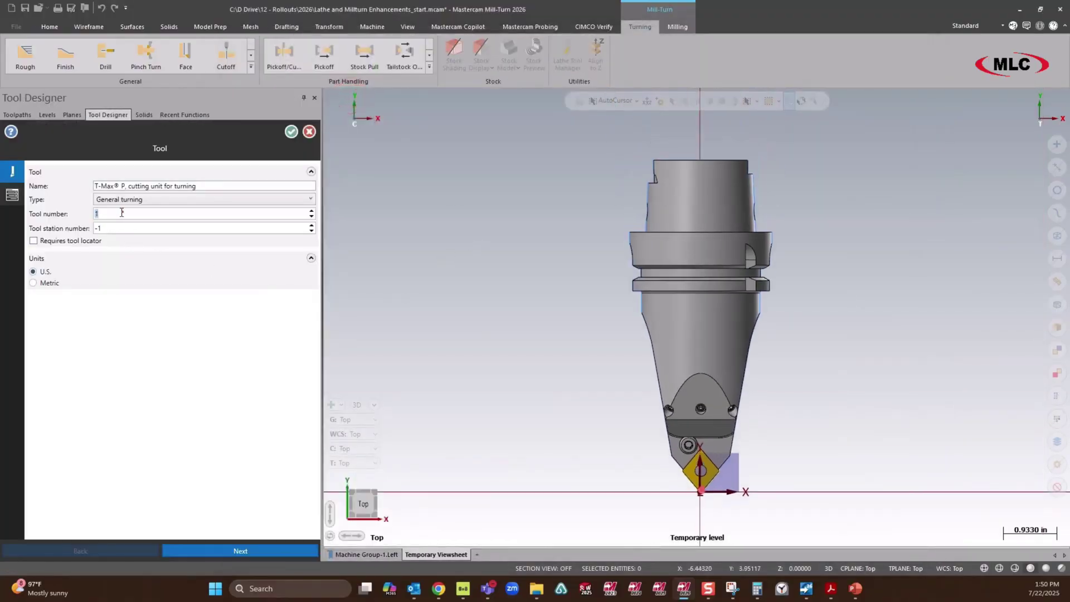
left_click(17, 194)
right_click(132, 199)
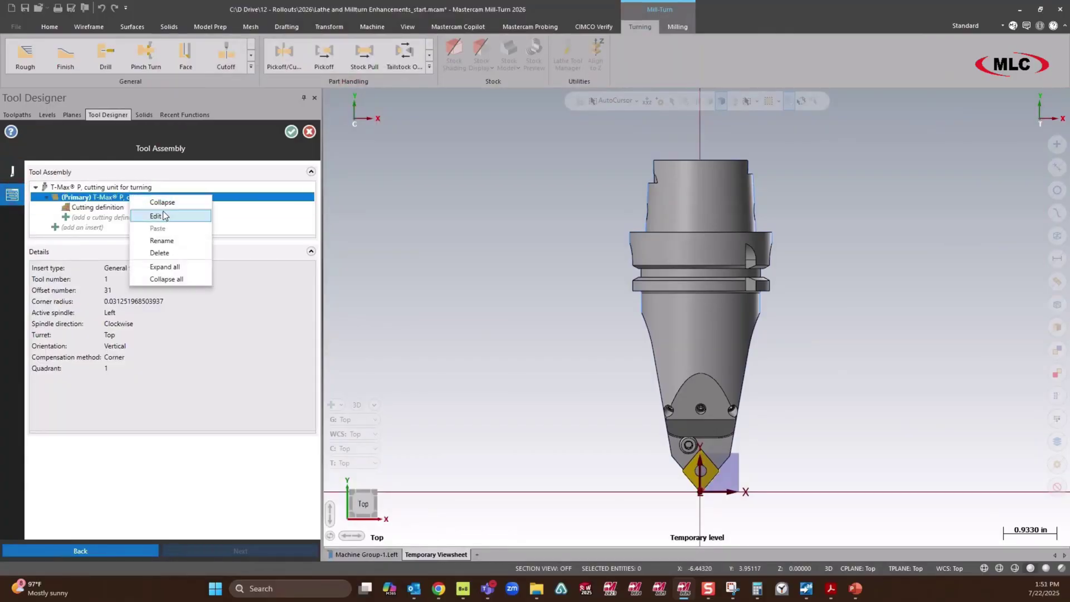
left_click(155, 202)
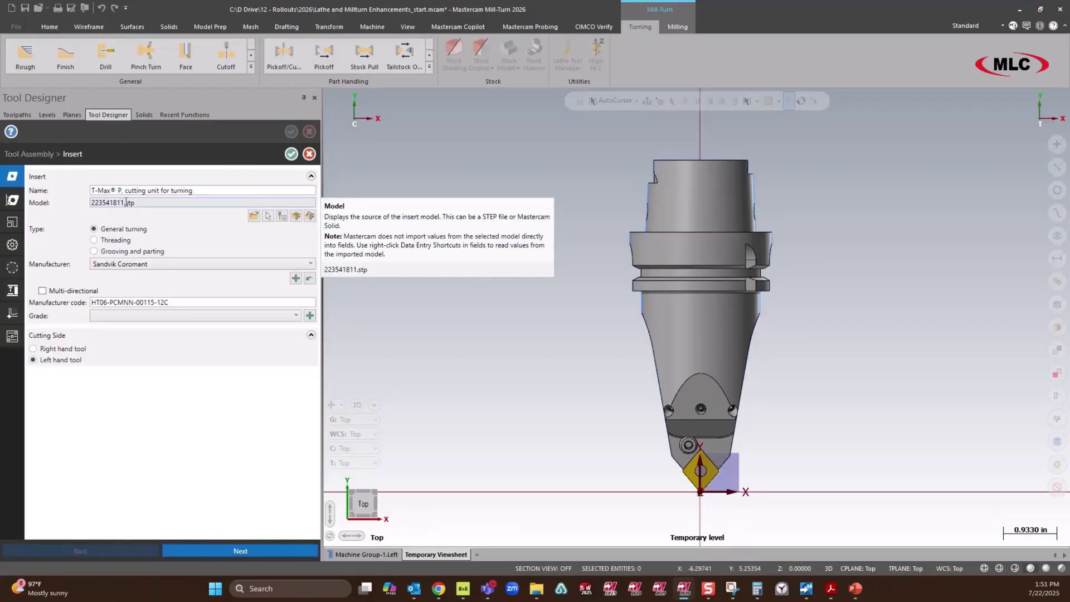
left_click(19, 199)
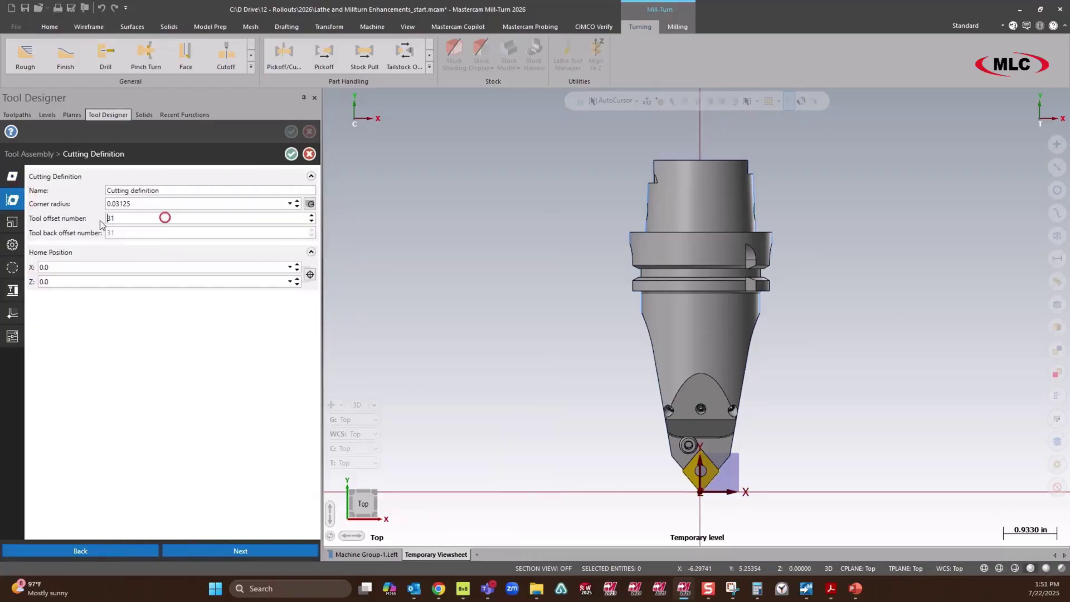
double_click(134, 218)
type("1")
Step: Set the machine orientation to Horizontal with Reverse checked
left_click(15, 293)
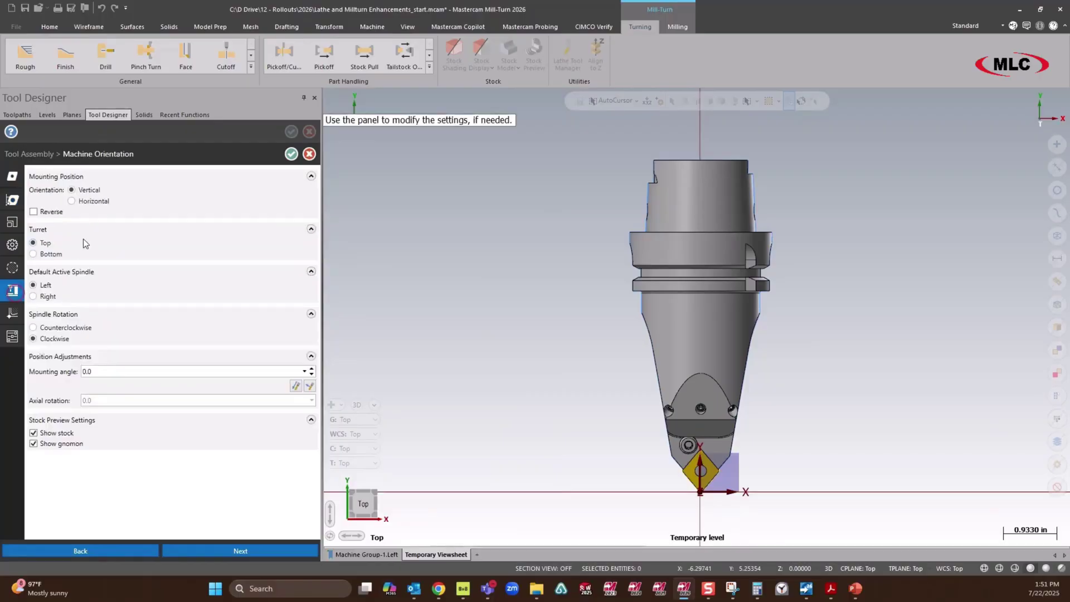
left_click(87, 202)
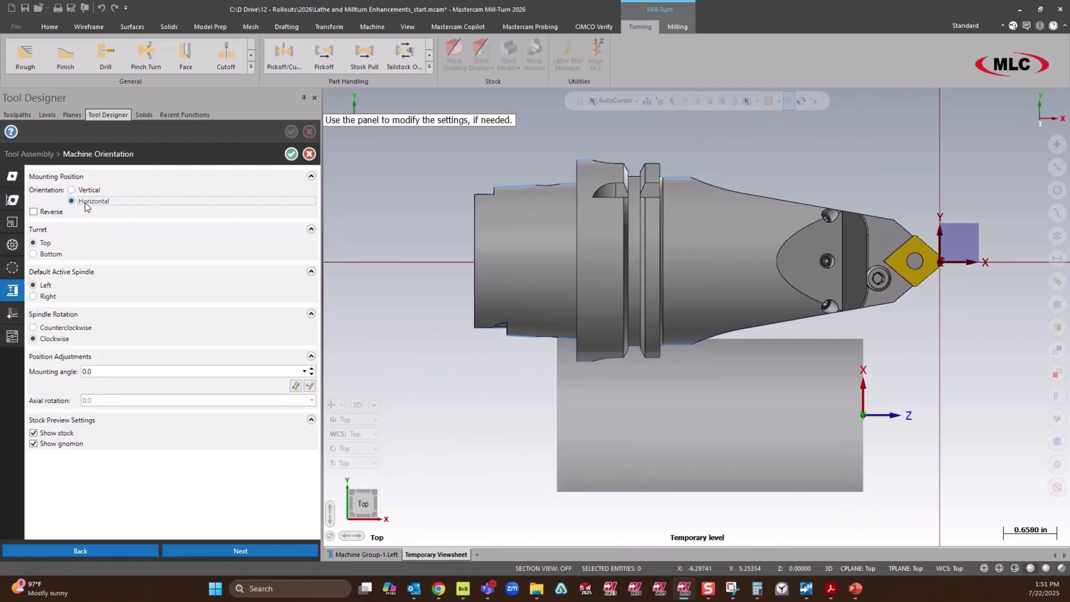
left_click(39, 212)
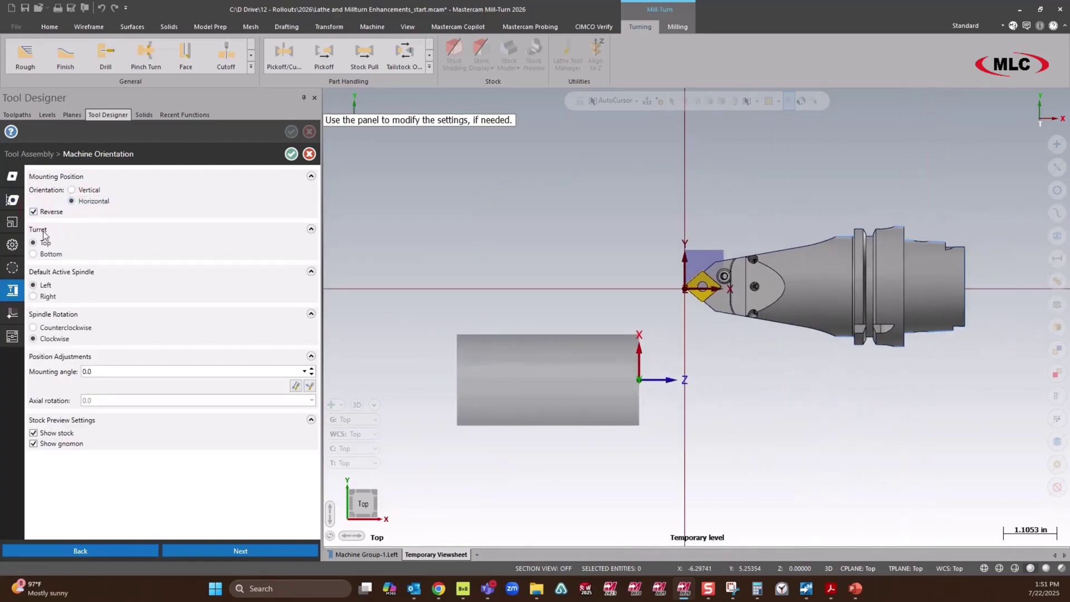
left_click(13, 313)
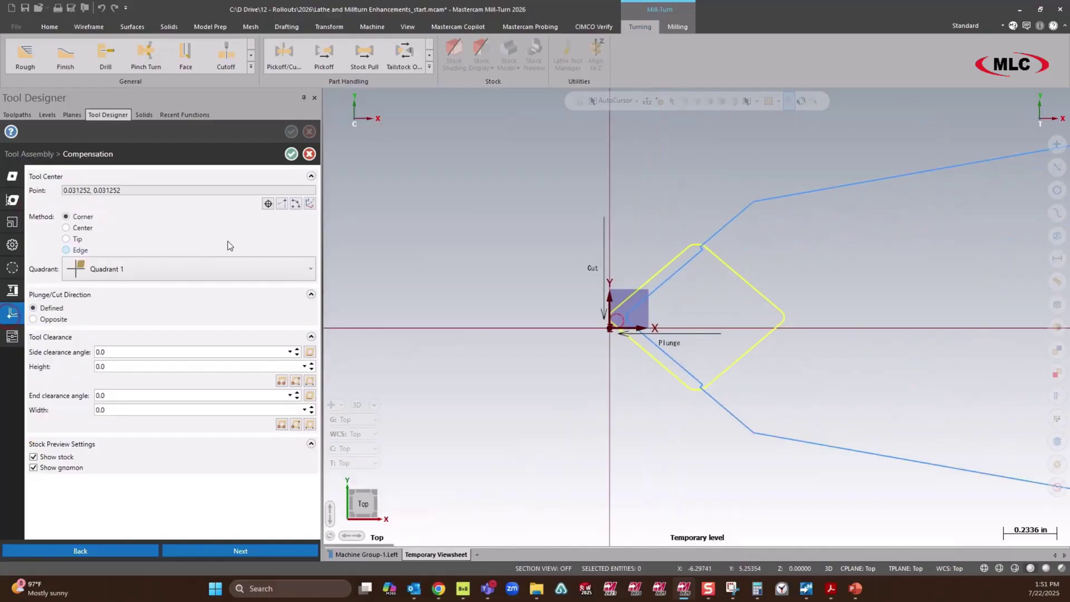
Step: Compensate from the insert tip, locating the tool centre from the upper and lower insert edges
left_click(77, 238)
left_click(289, 203)
scroll(613, 309, "up", 5)
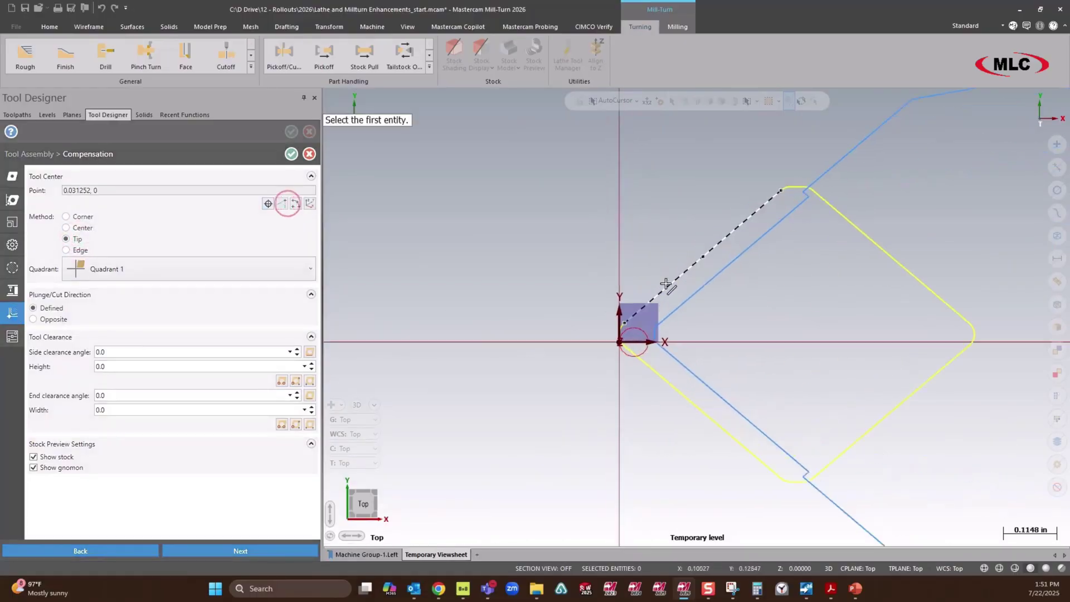
left_click(770, 199)
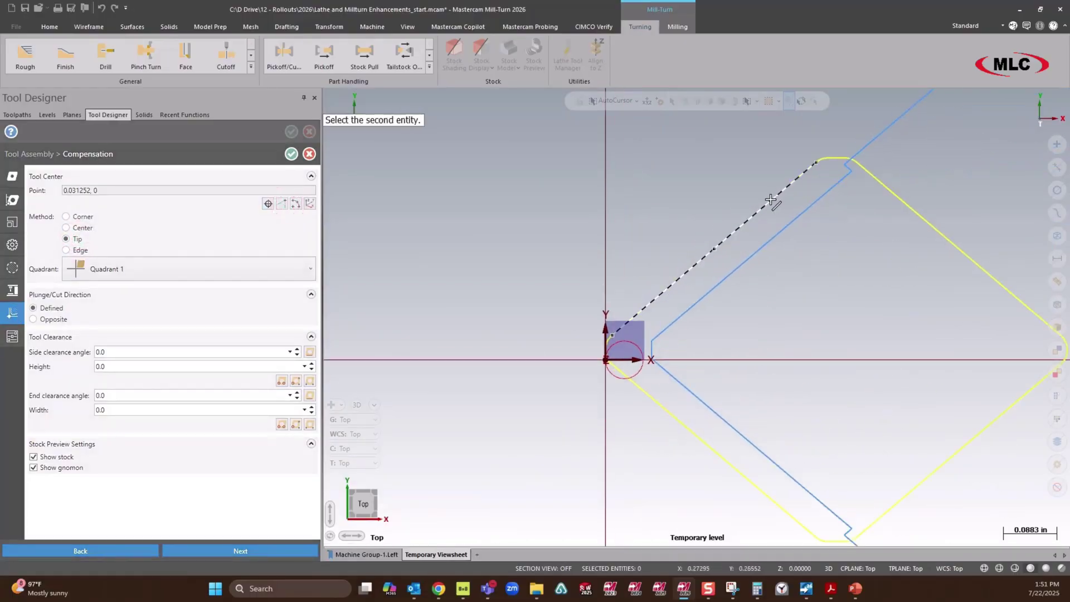
left_click(778, 506)
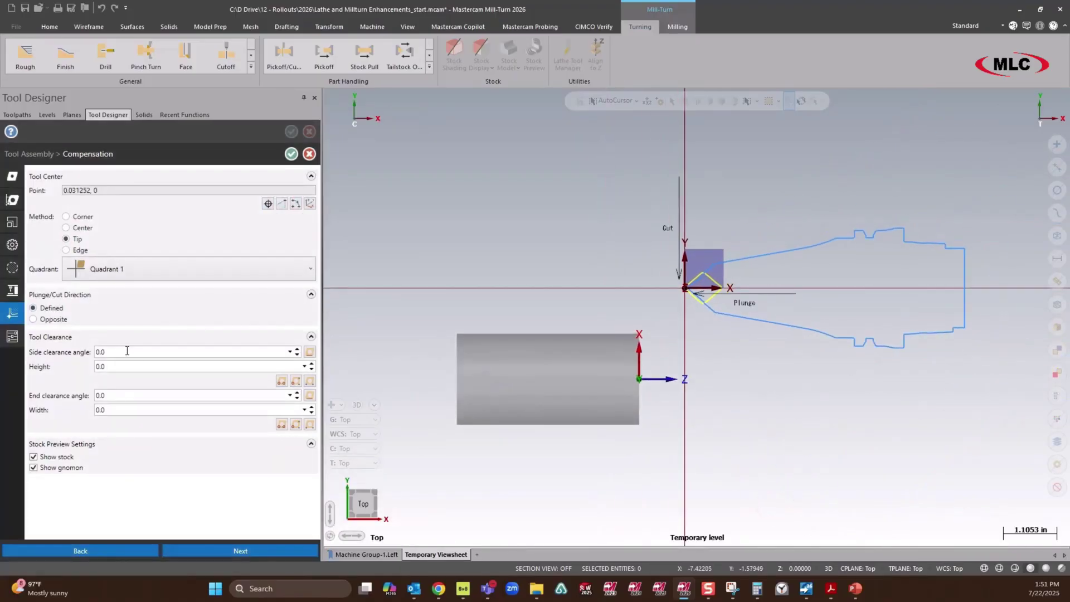
Step: Take the -40.30817 side clearance angle from the insert edge and set clearance height 0.4
mouse_move(127, 350)
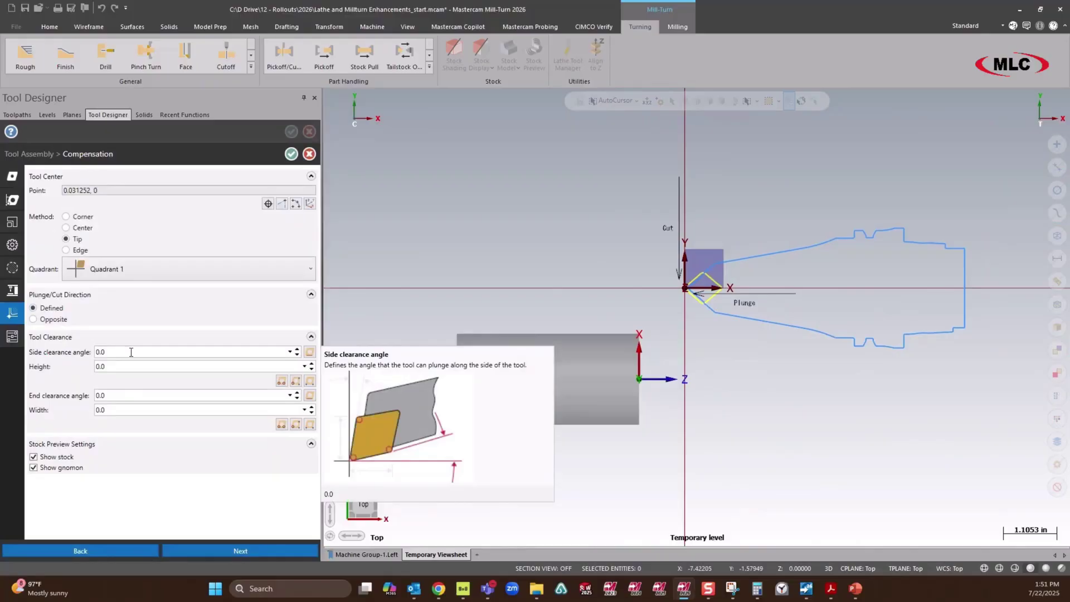
left_click(309, 352)
key("Page_Up")
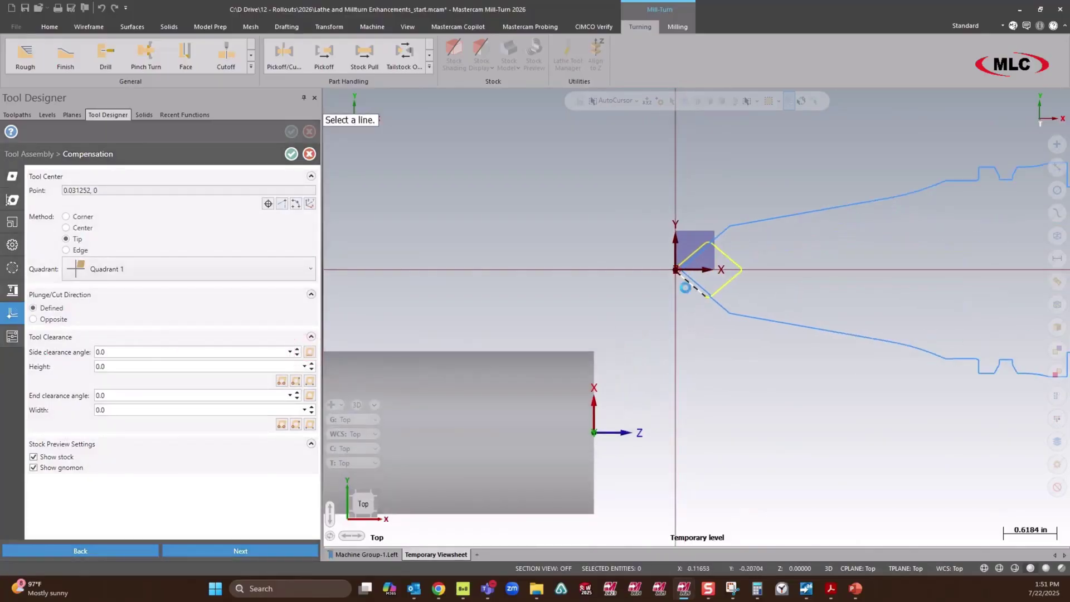
left_click(685, 287)
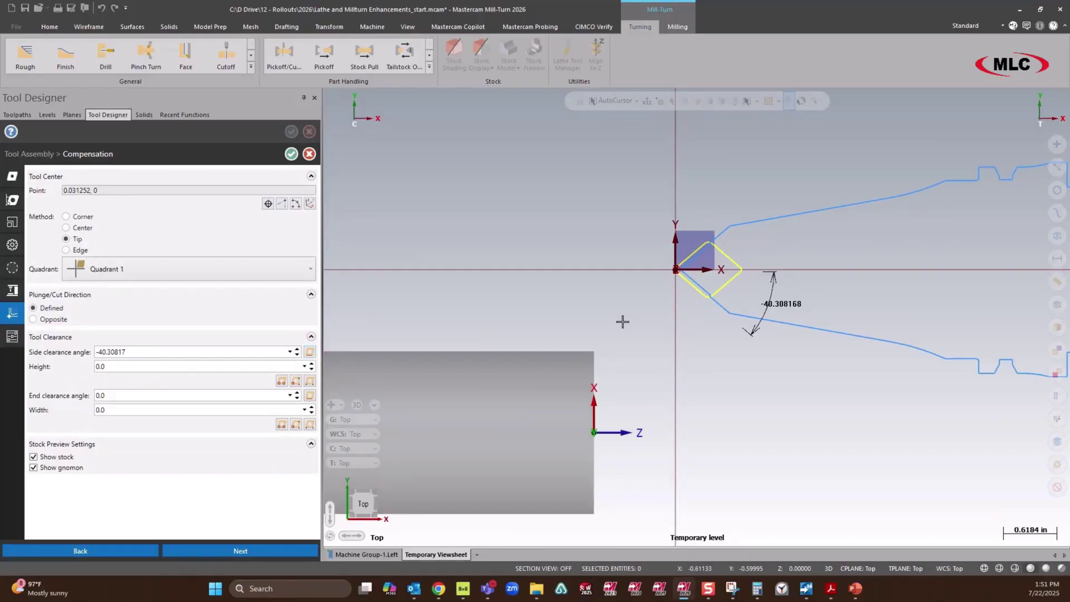
left_click(142, 365)
type(".4")
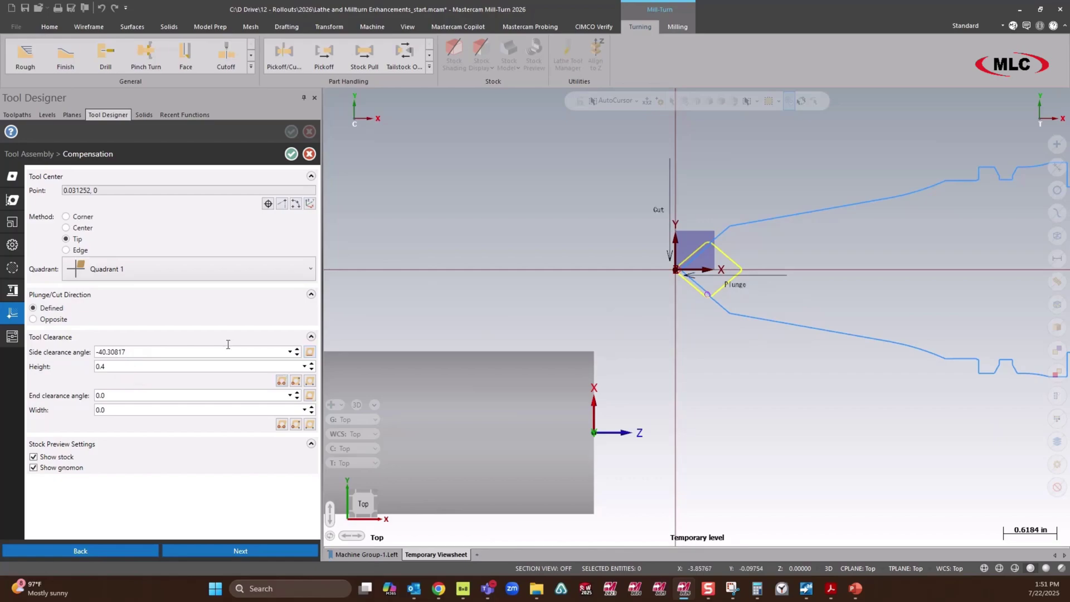
Step: Take the 49.69112 end clearance angle from the insert edge, set width 0.35, and accept
left_click(310, 395)
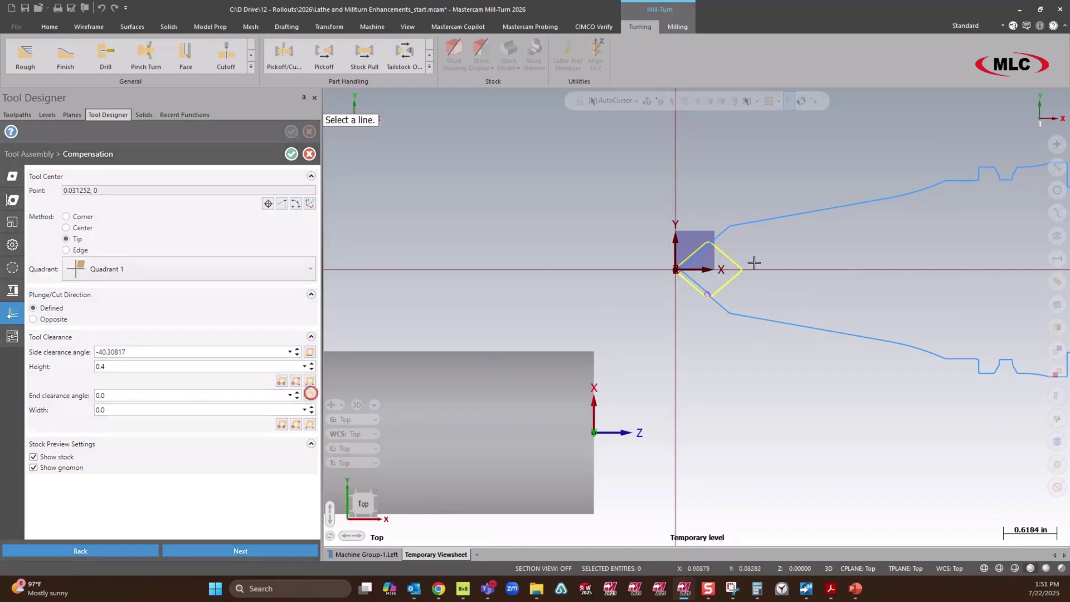
scroll(683, 255, "up", 3)
left_click(696, 261)
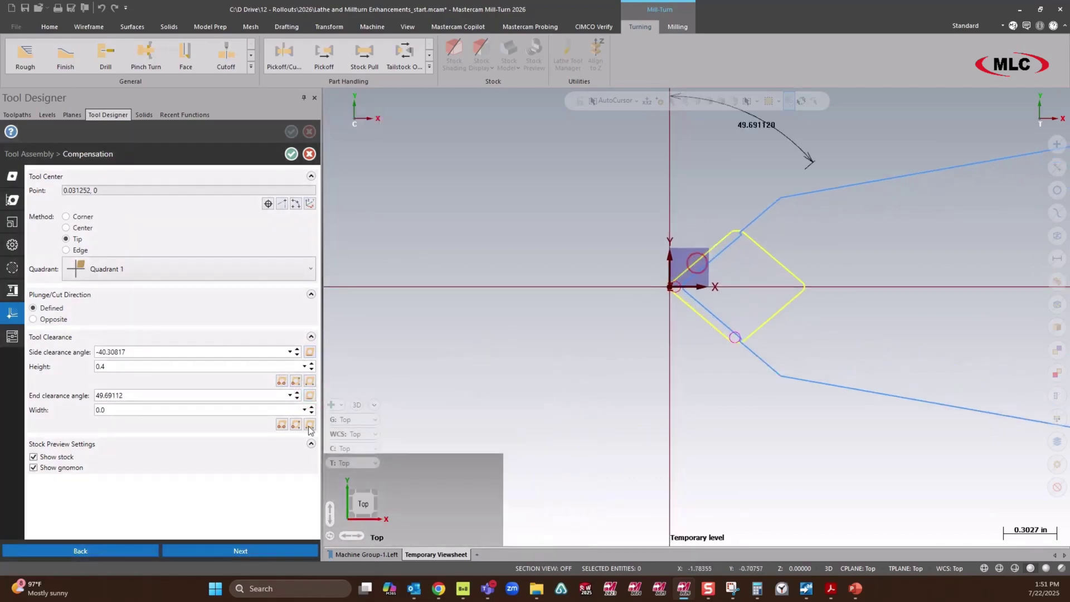
left_click(212, 408)
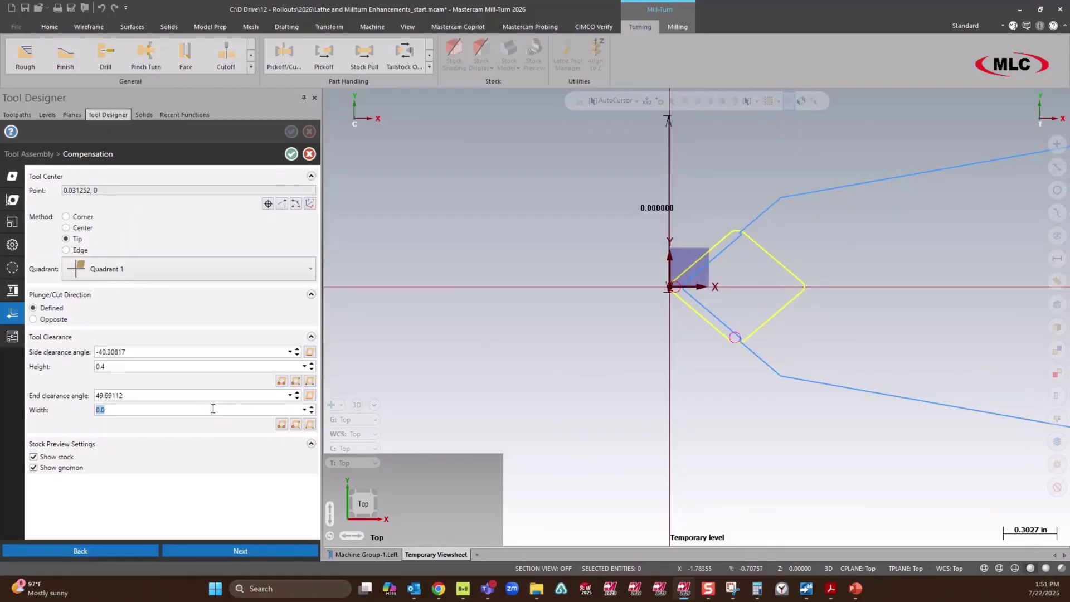
type("0.35")
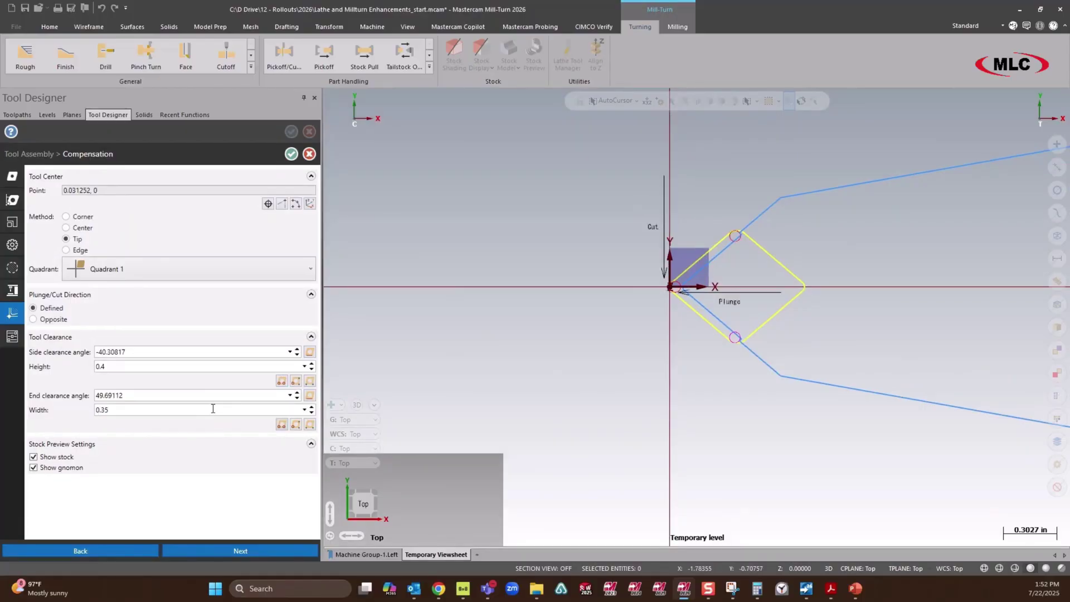
left_click(290, 154)
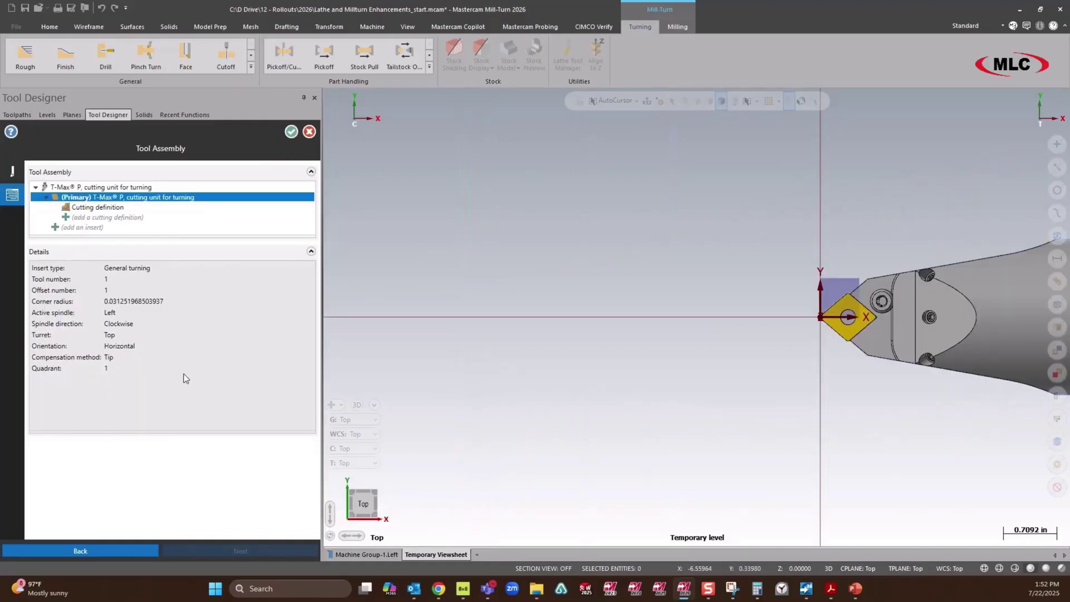
Step: Accept the T-Max P tool, then edit the CoroTurn Prime cutting unit's tool number
left_click(291, 132)
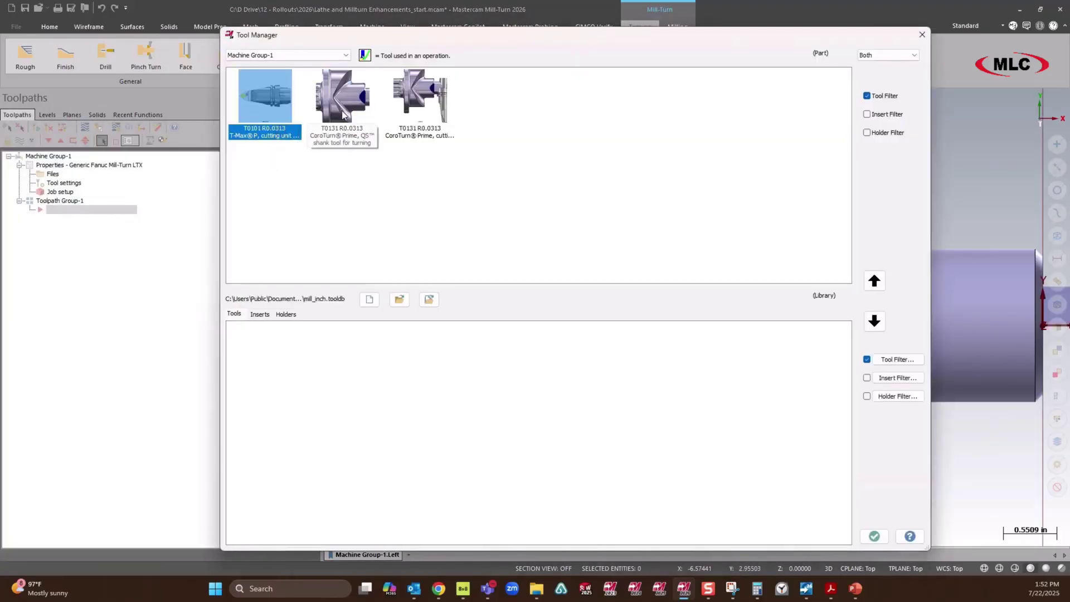
left_click(422, 110)
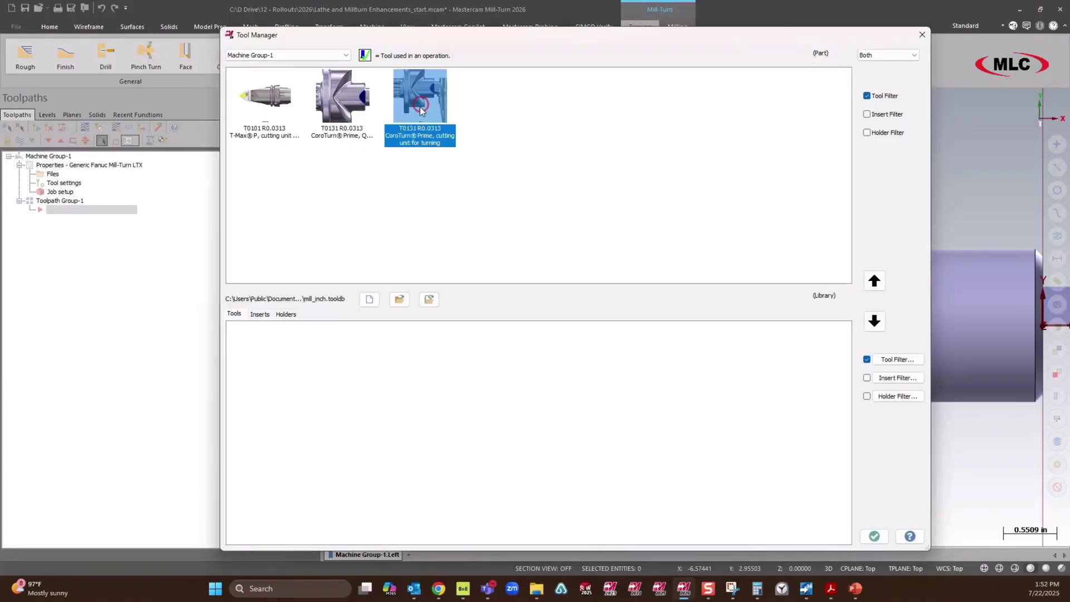
double_click(420, 88)
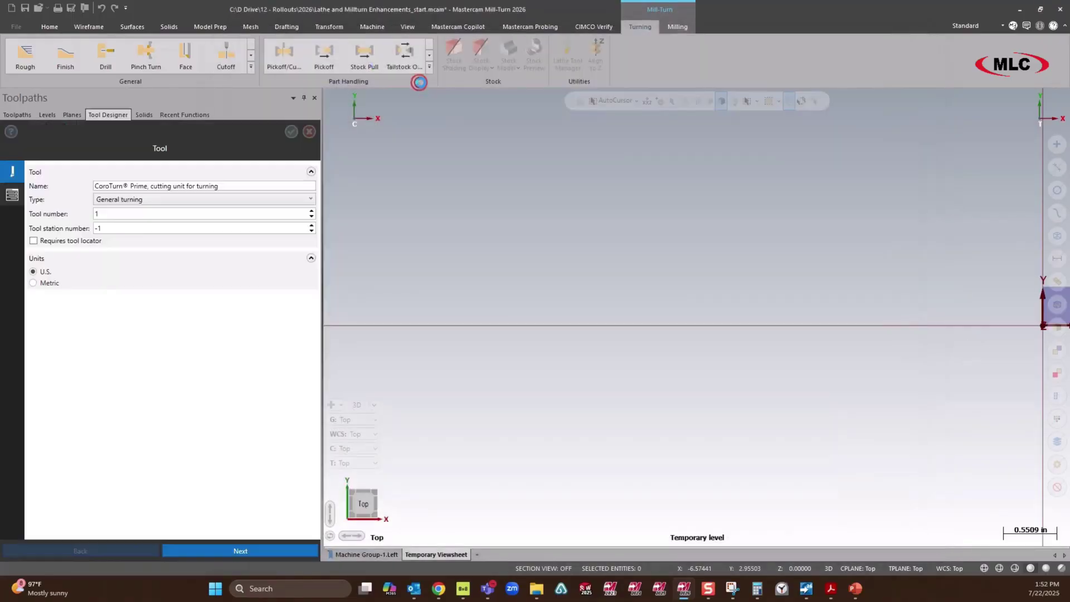
left_click(12, 194)
left_click(12, 172)
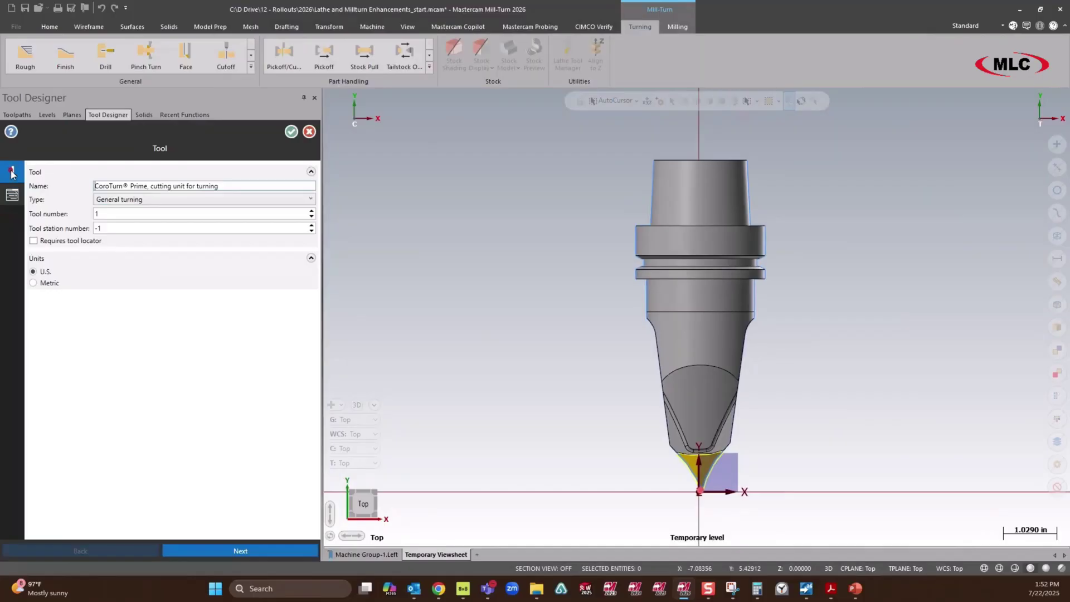
left_click(122, 214)
double_click(90, 214)
Step: Make the primary cutting unit a right-hand tool with tool offset number 2
left_click(11, 195)
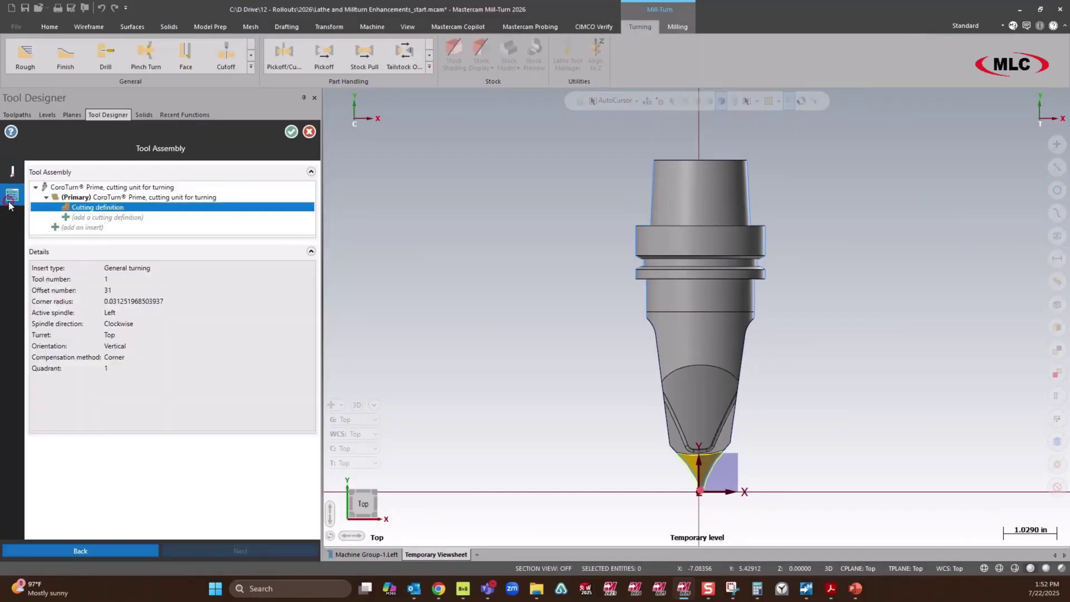
right_click(132, 201)
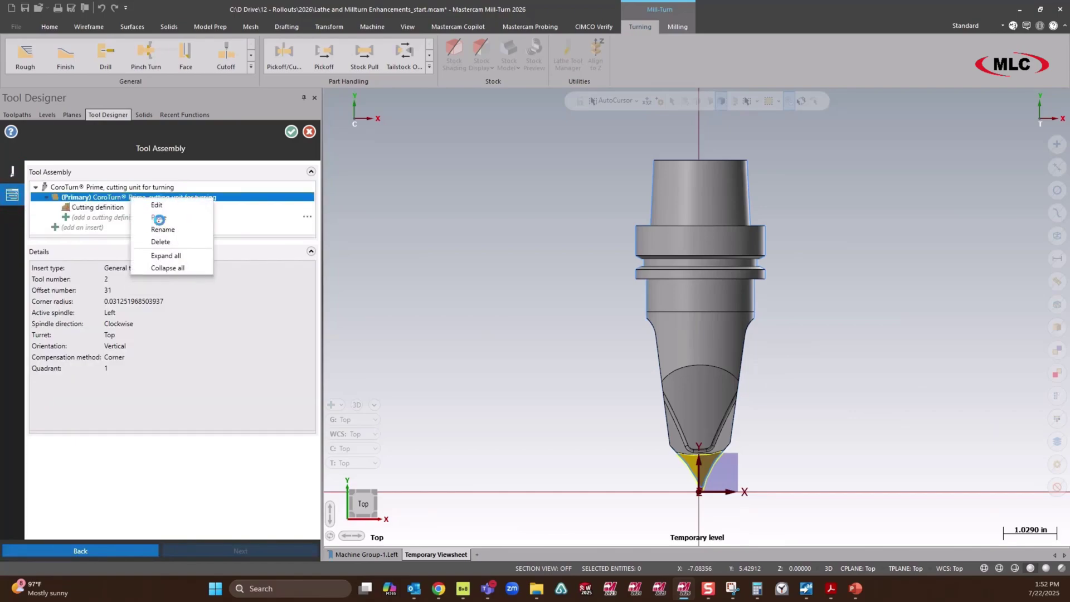
left_click(159, 220)
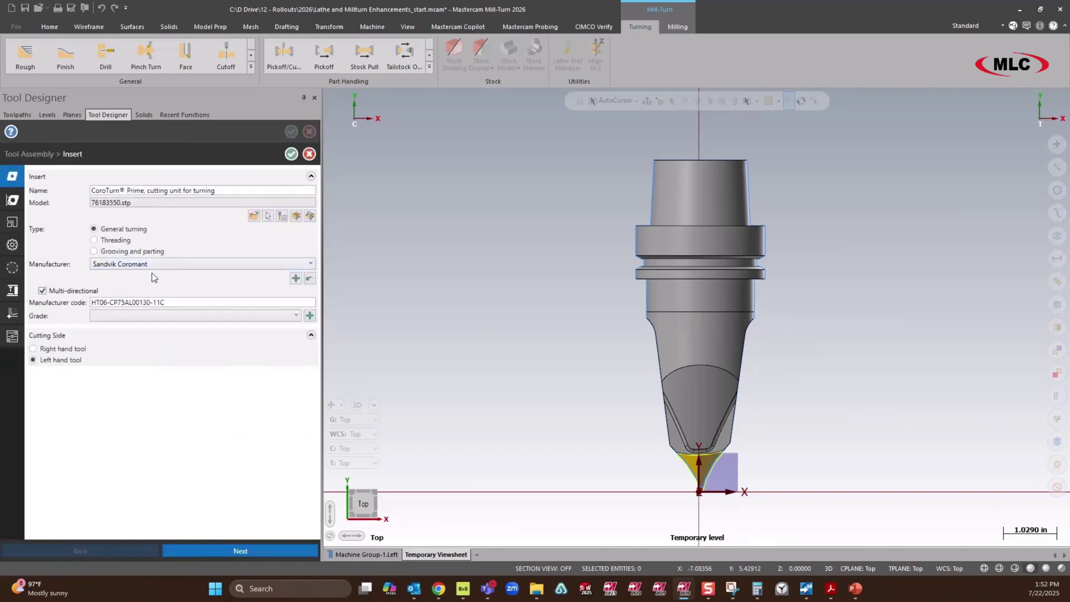
left_click(77, 350)
left_click(11, 199)
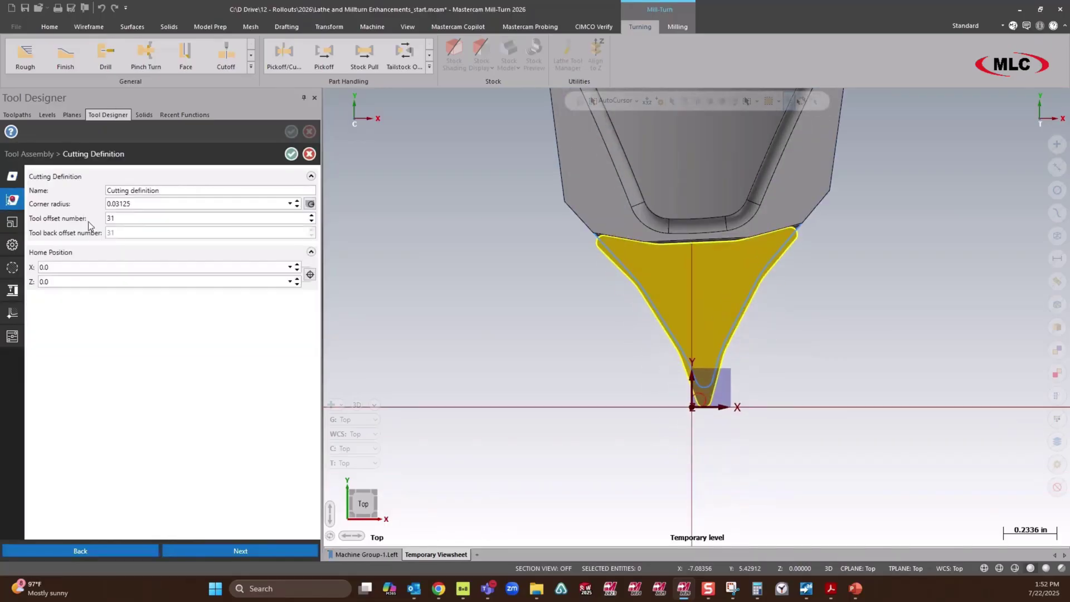
left_click(129, 217)
type("2")
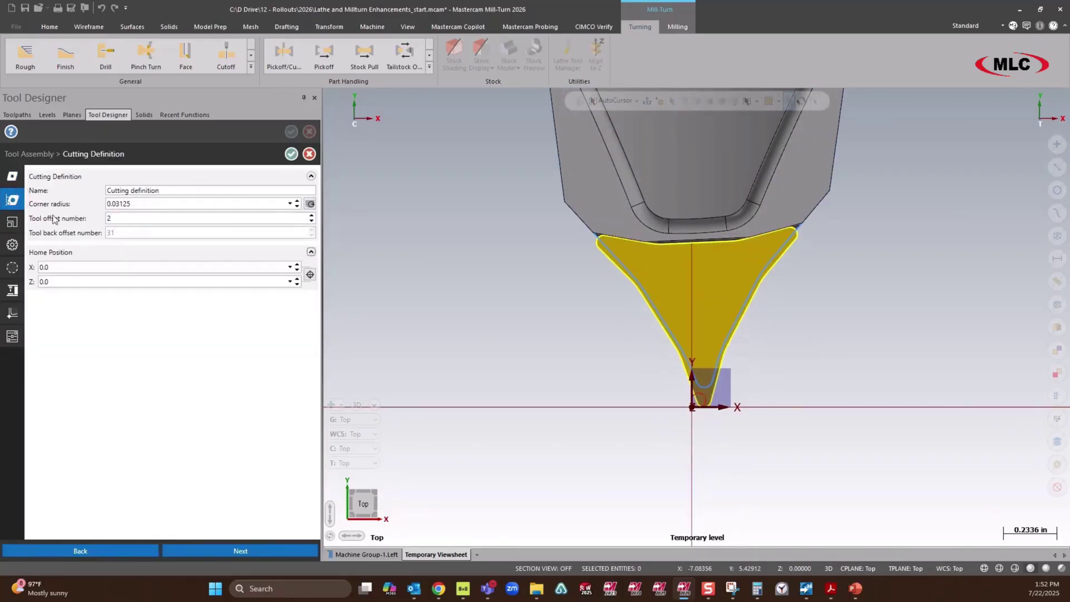
Step: Mount the tool horizontal and reversed with counterclockwise spindle rotation
left_click(13, 291)
left_click(92, 201)
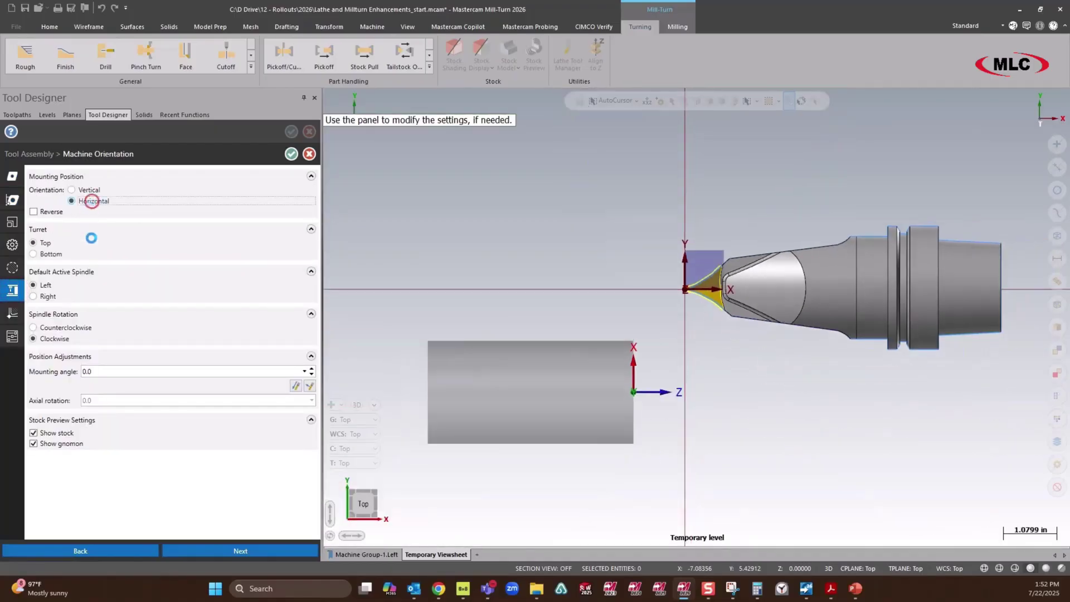
left_click(57, 328)
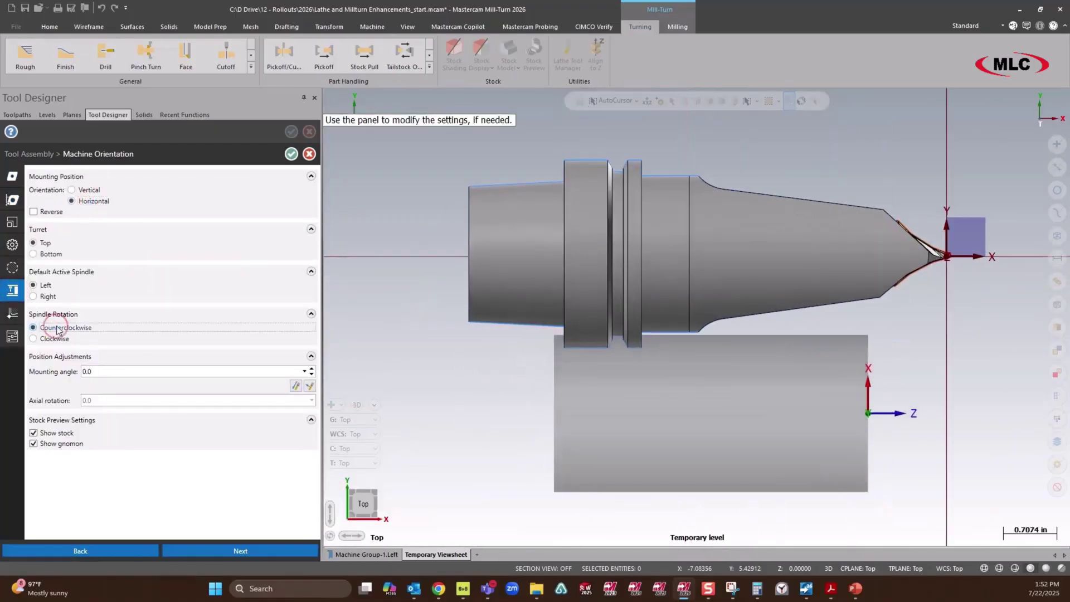
left_click(33, 212)
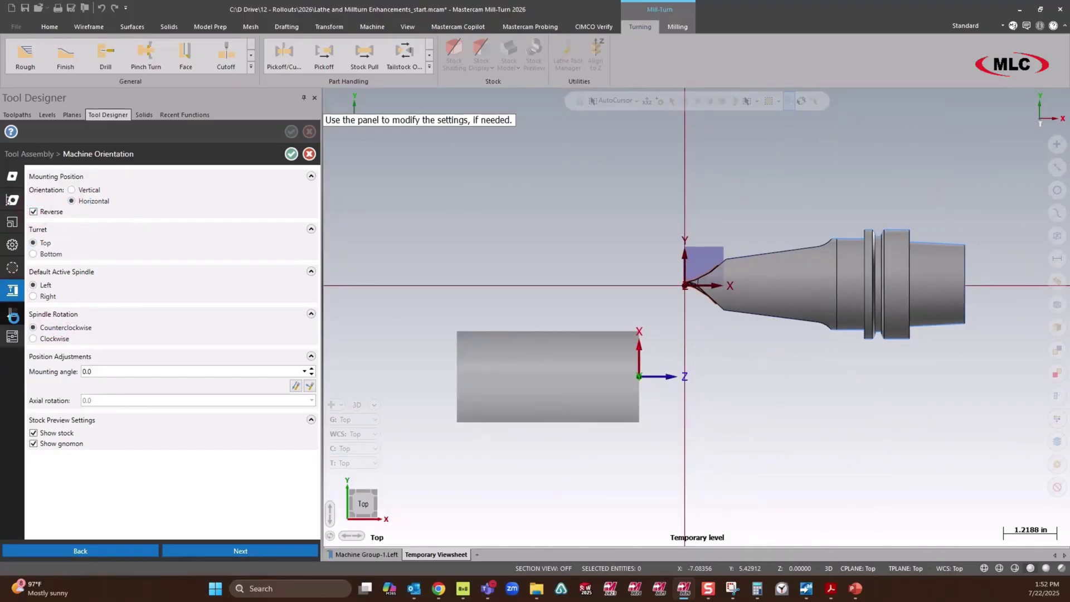
Step: Use Center compensation, picking the insert geometry that defines the tool center point
left_click(13, 313)
left_click(107, 229)
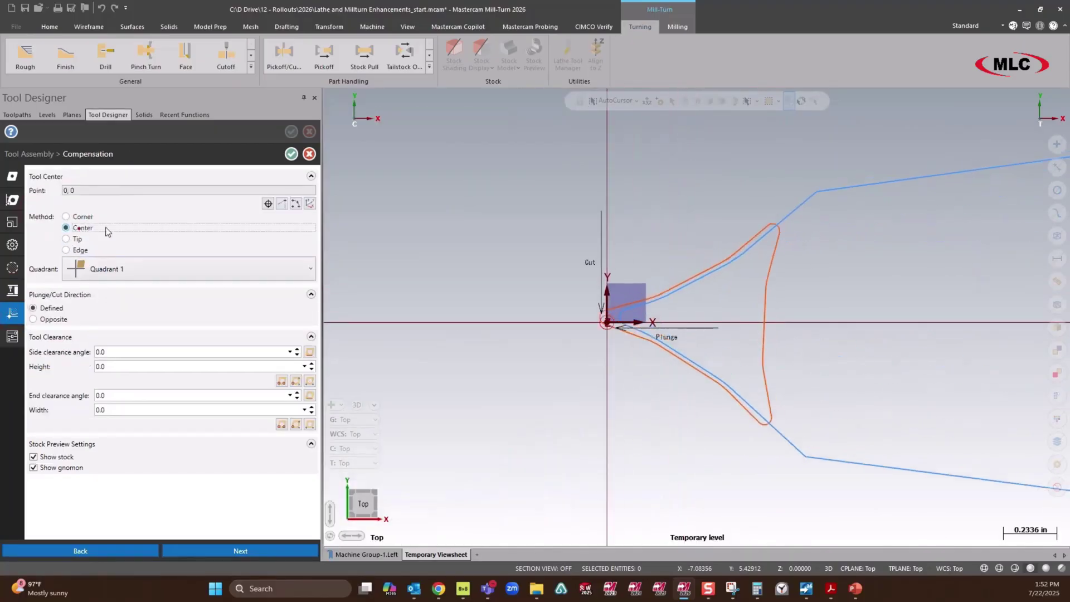
left_click(282, 203)
scroll(630, 298, "up", 5)
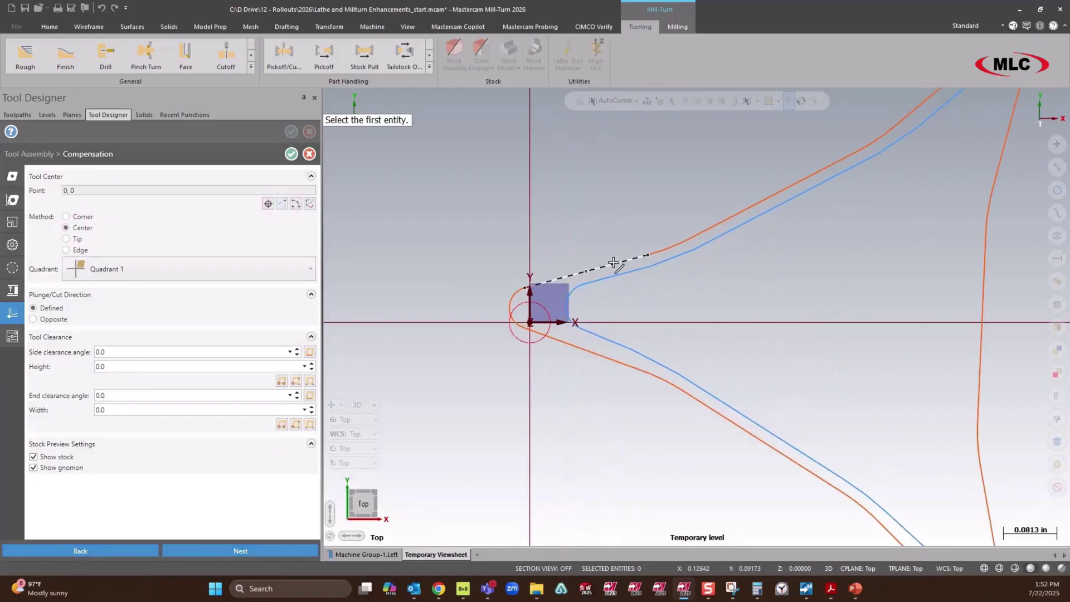
left_click(603, 267)
scroll(609, 359, "down", 12)
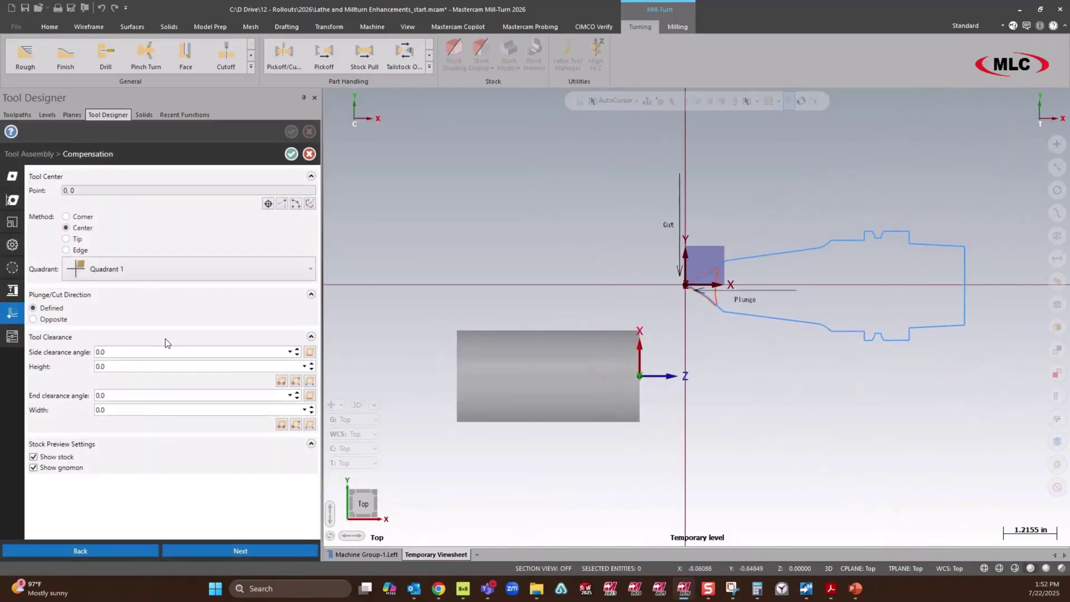
Step: Take the -32.50003 side clearance angle from the insert edge and set height 0.75
left_click(307, 353)
scroll(699, 293, "up", 7)
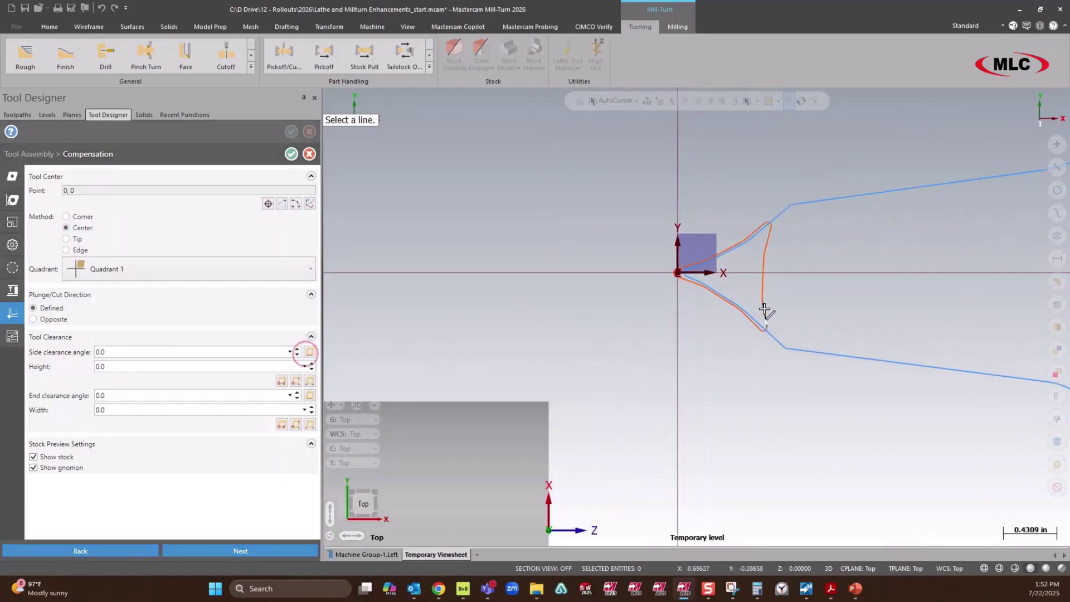
left_click(692, 288)
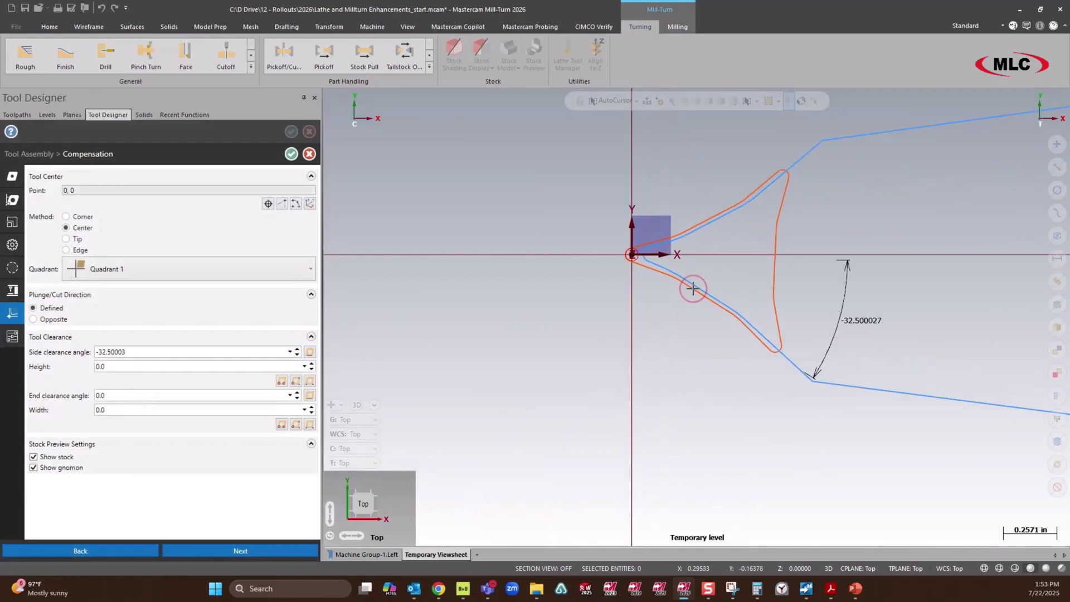
left_click(145, 366)
key("BackSpace")
type("0.75")
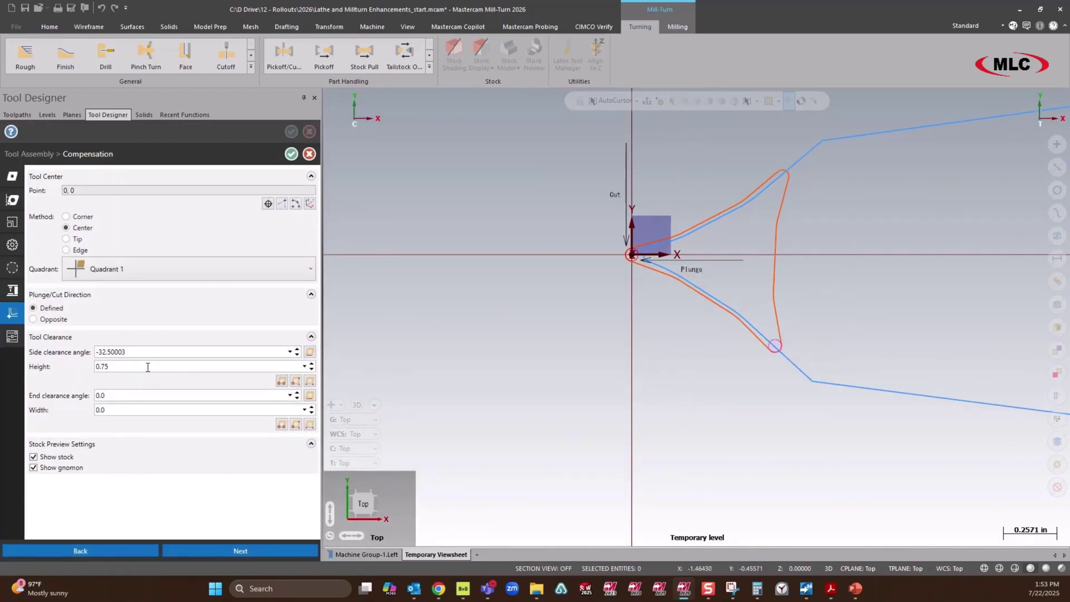
Step: Take the 62.50004 end clearance angle from the insert edge, set width 0.44, and accept
left_click(310, 395)
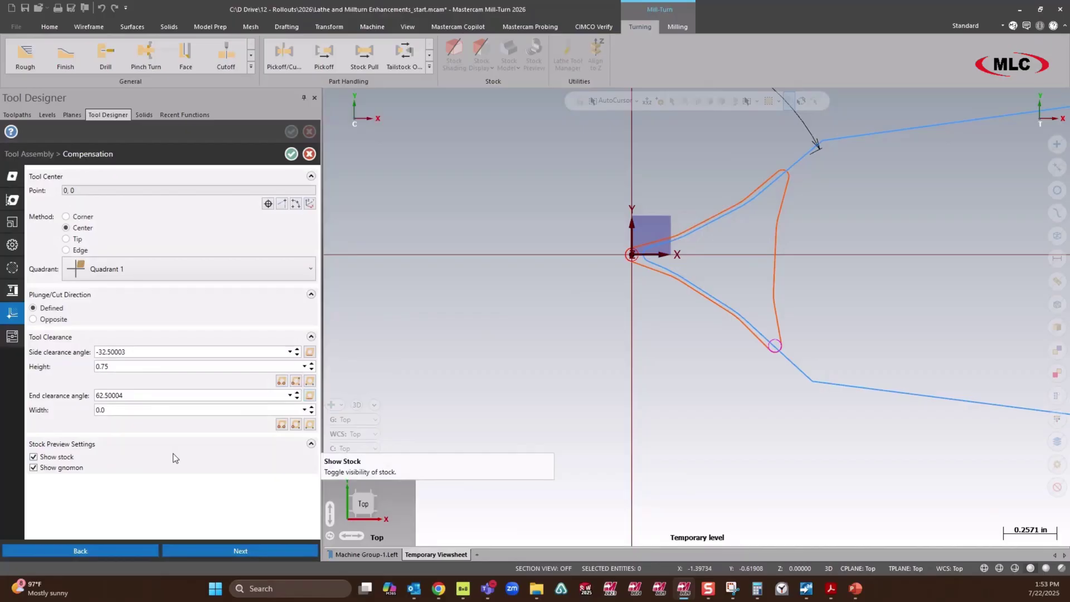
left_click(160, 411)
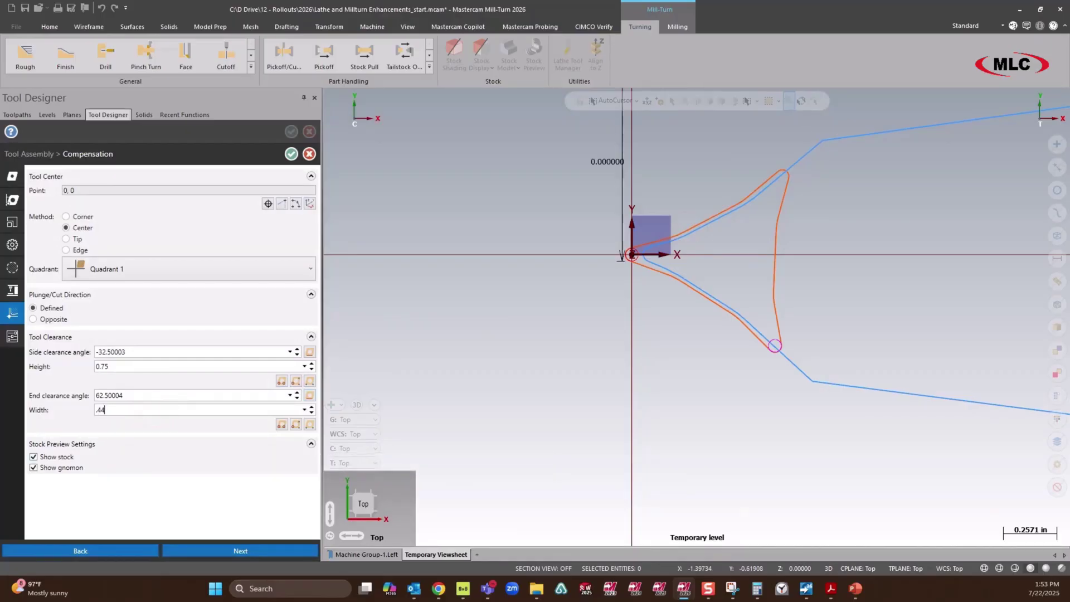
key("Tab")
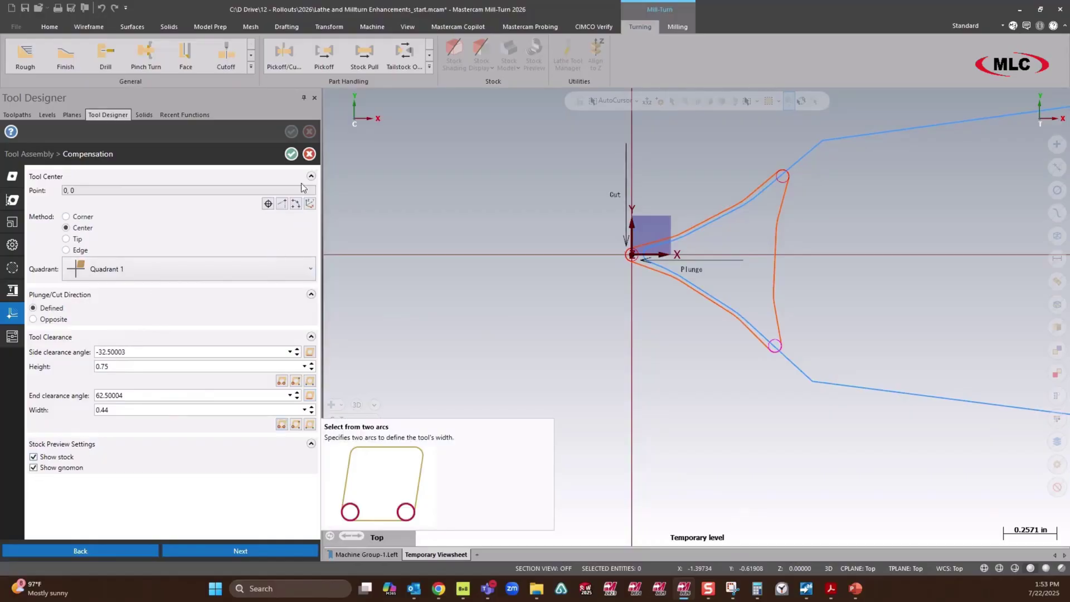
left_click(291, 153)
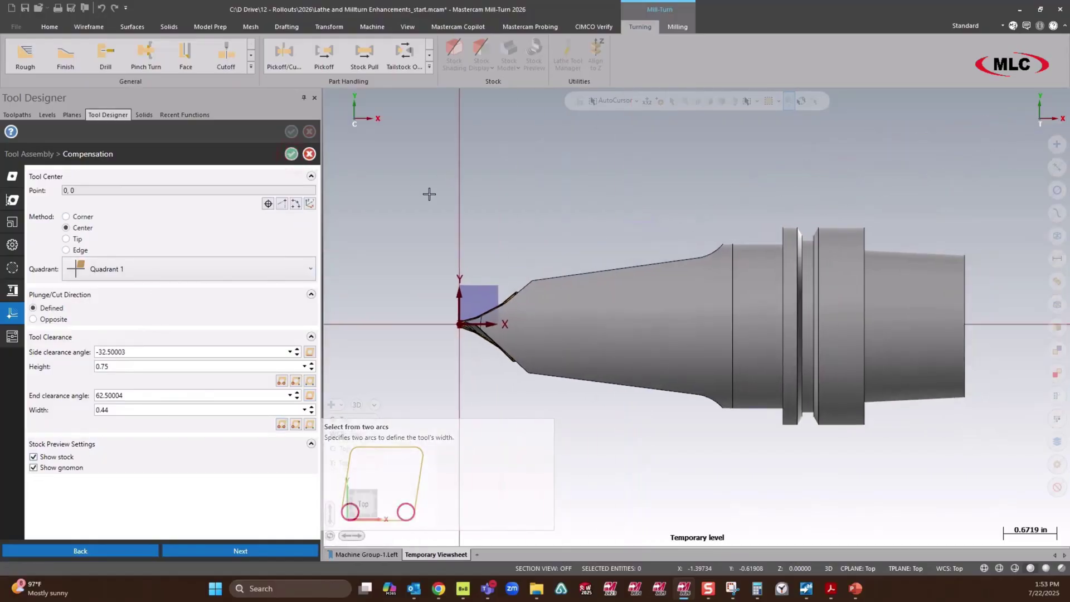
Step: Accept the CoroTurn Prime unit and open the QS shank tool's top holder component for editing
left_click(291, 131)
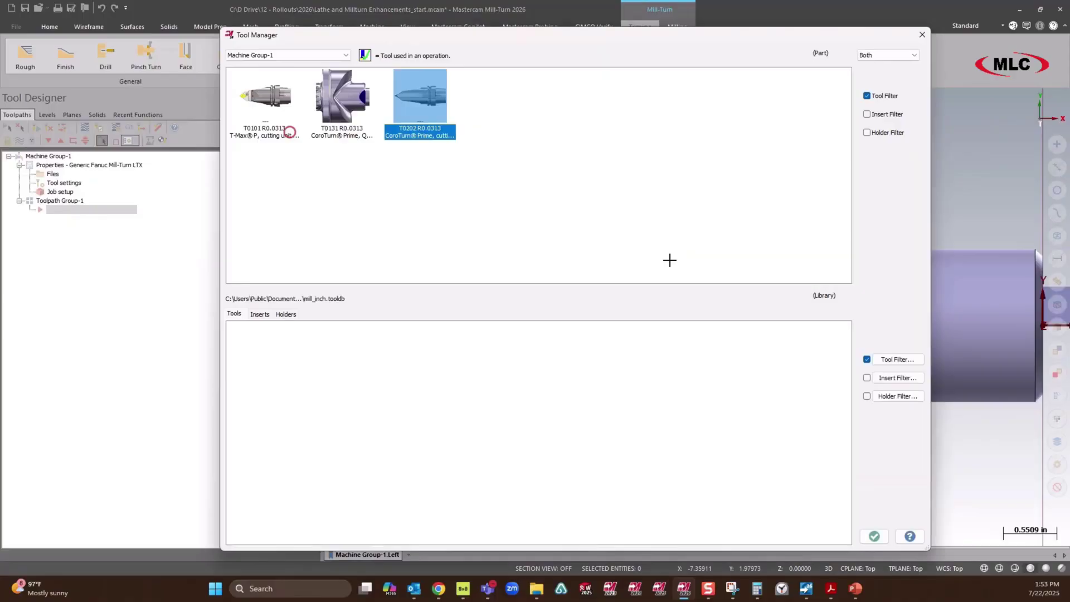
double_click(348, 98)
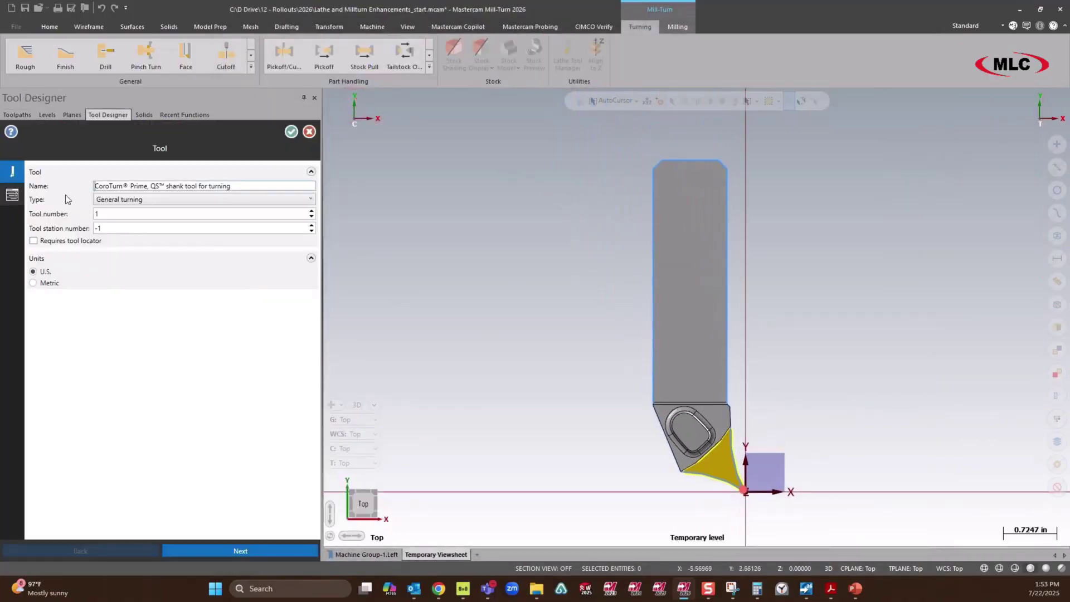
left_click(11, 195)
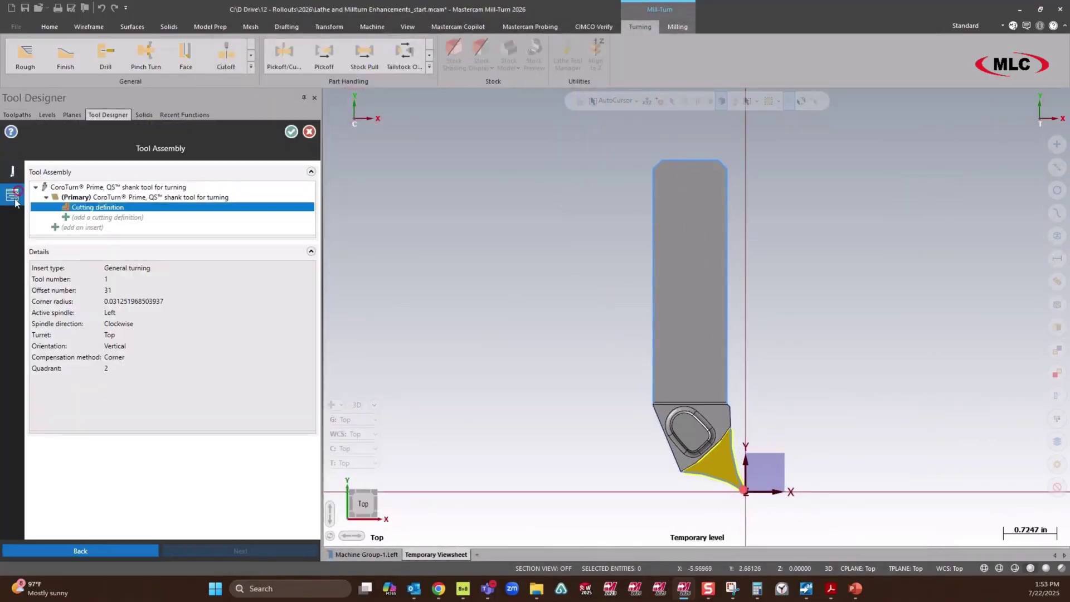
right_click(101, 189)
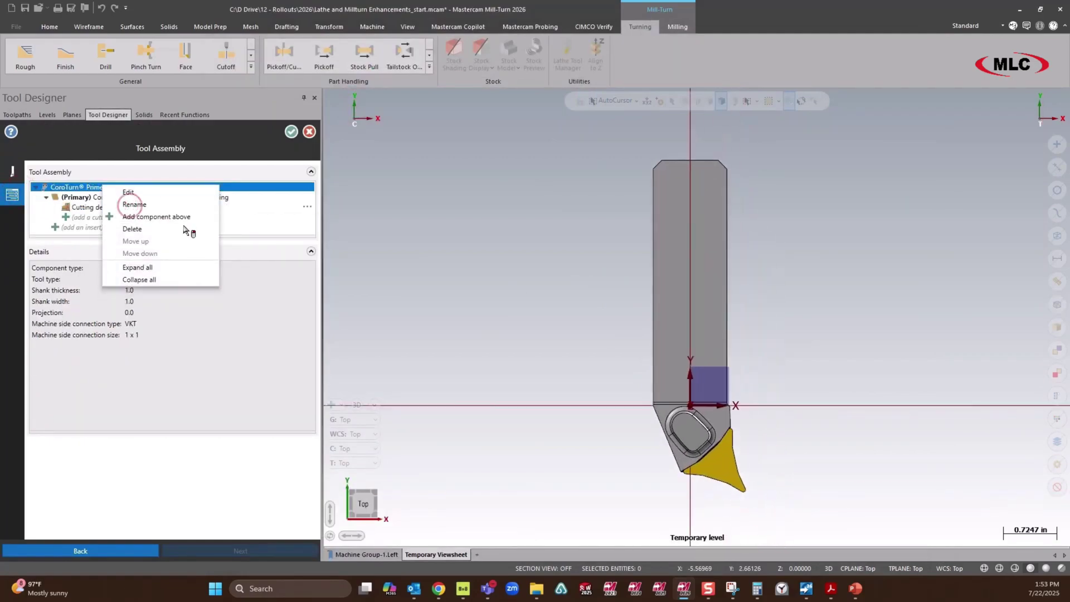
left_click(129, 206)
Step: Place the holder's machine-side connection plane on the shank's top face
left_click(12, 199)
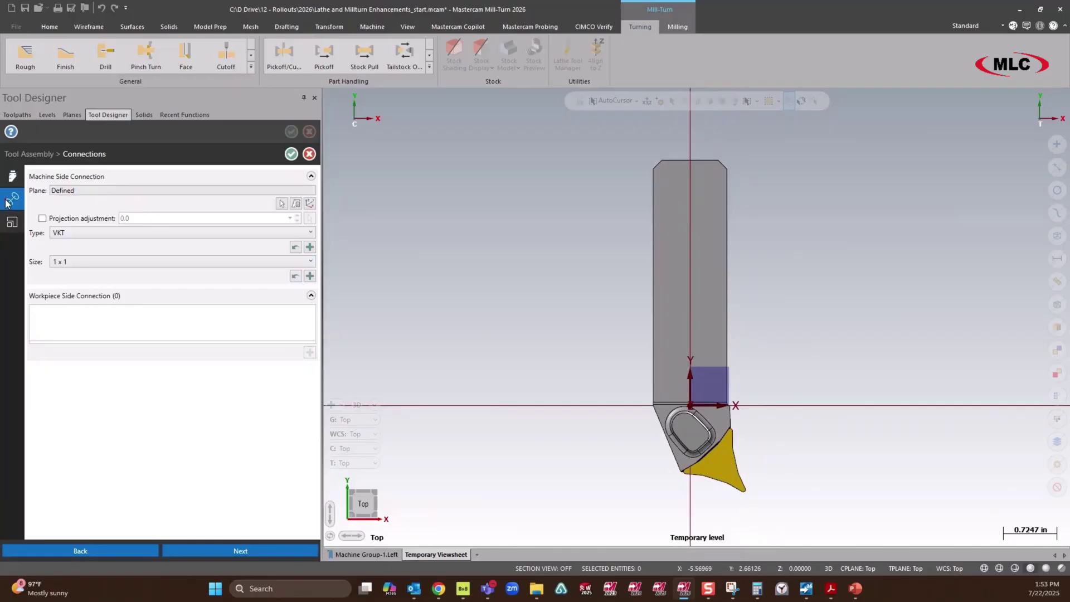
left_click(282, 203)
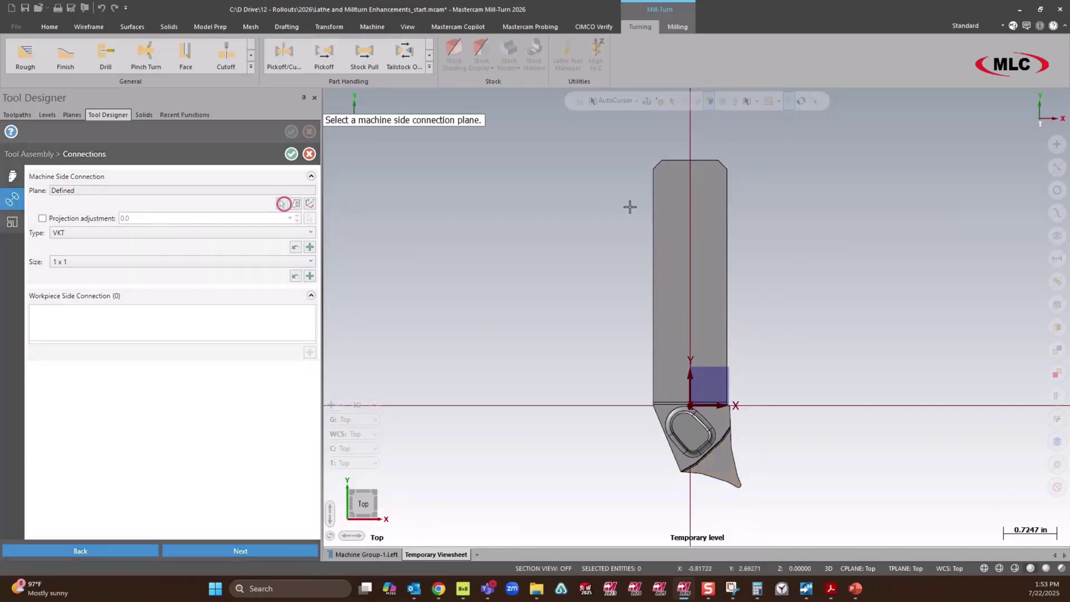
middle_click_drag(641, 203, 687, 215)
left_click(687, 215)
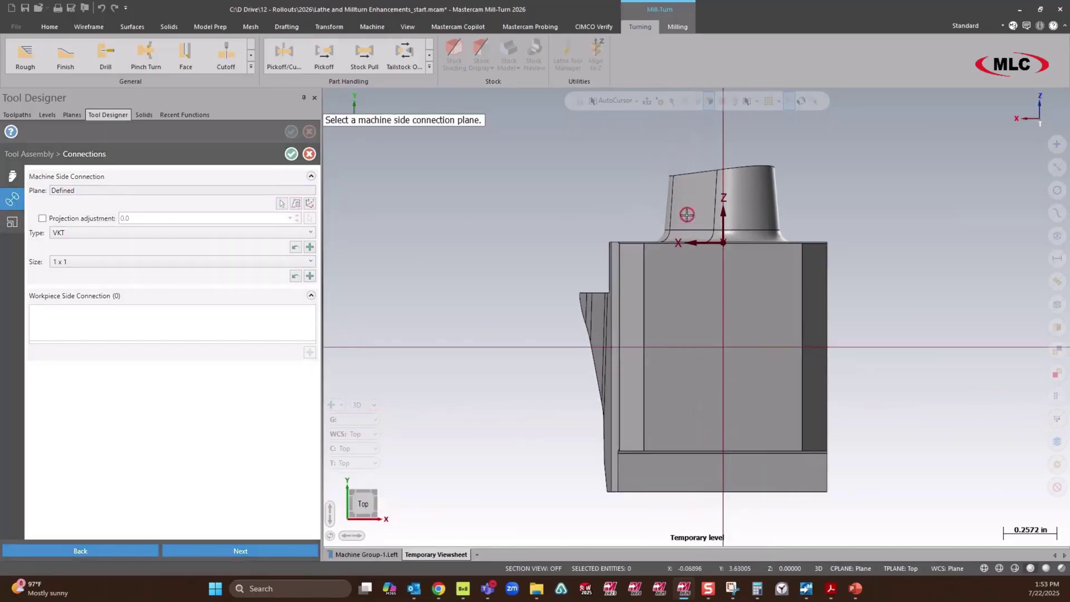
key("Return")
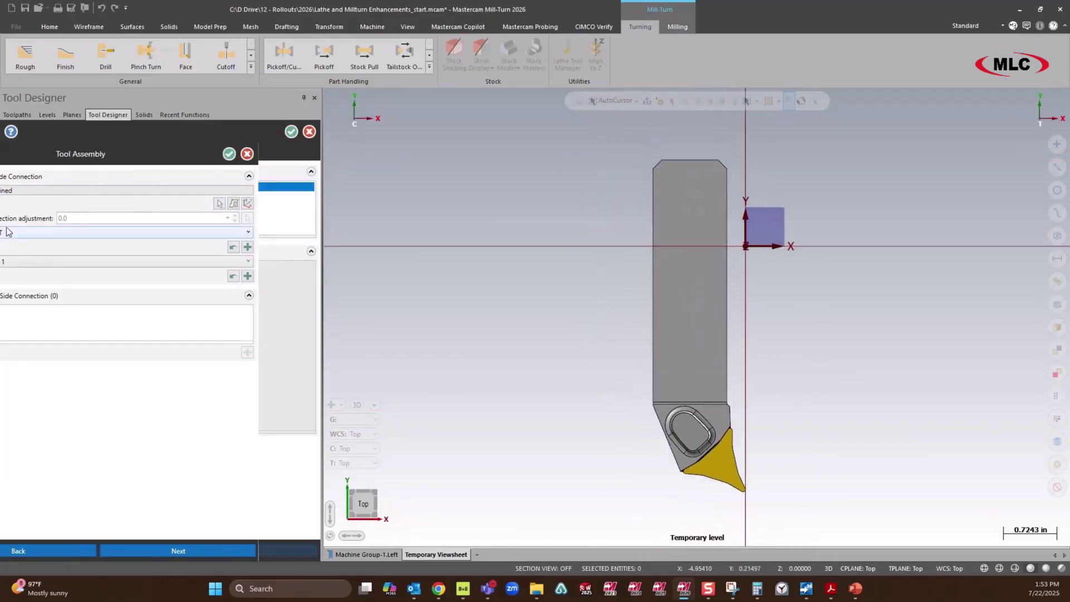
Step: Edit the primary insert, keeping it a right-hand tool with tool offset number 1
left_click(149, 198)
right_click(150, 200)
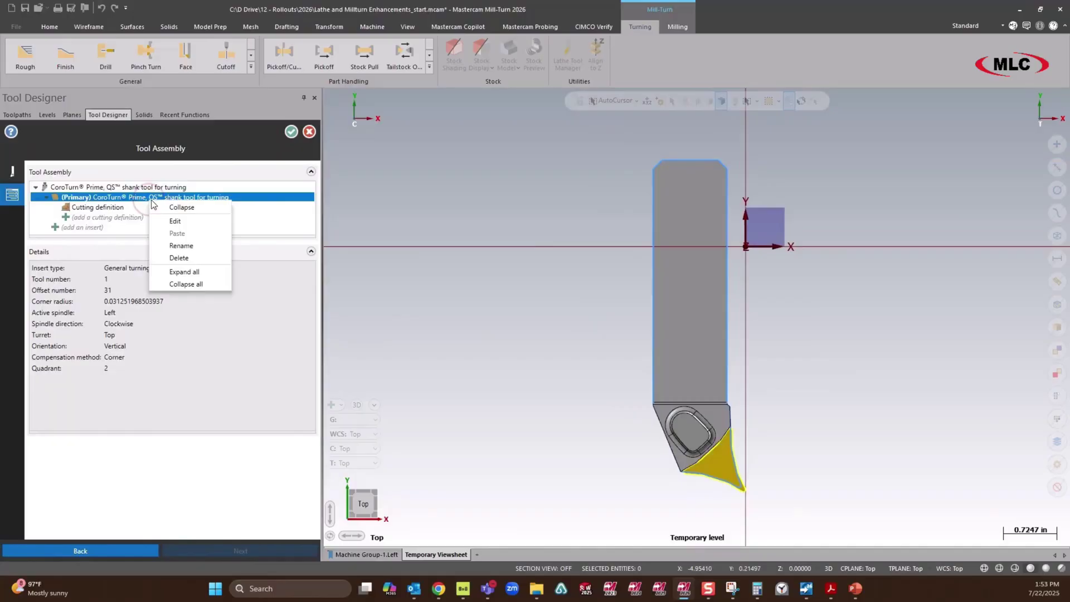
left_click(170, 208)
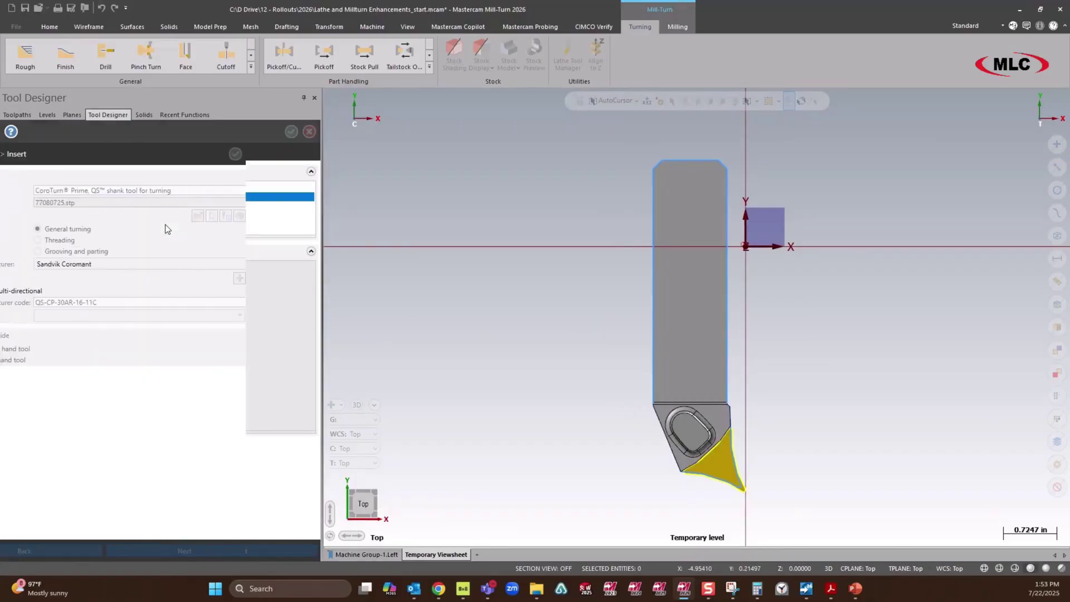
left_click(69, 349)
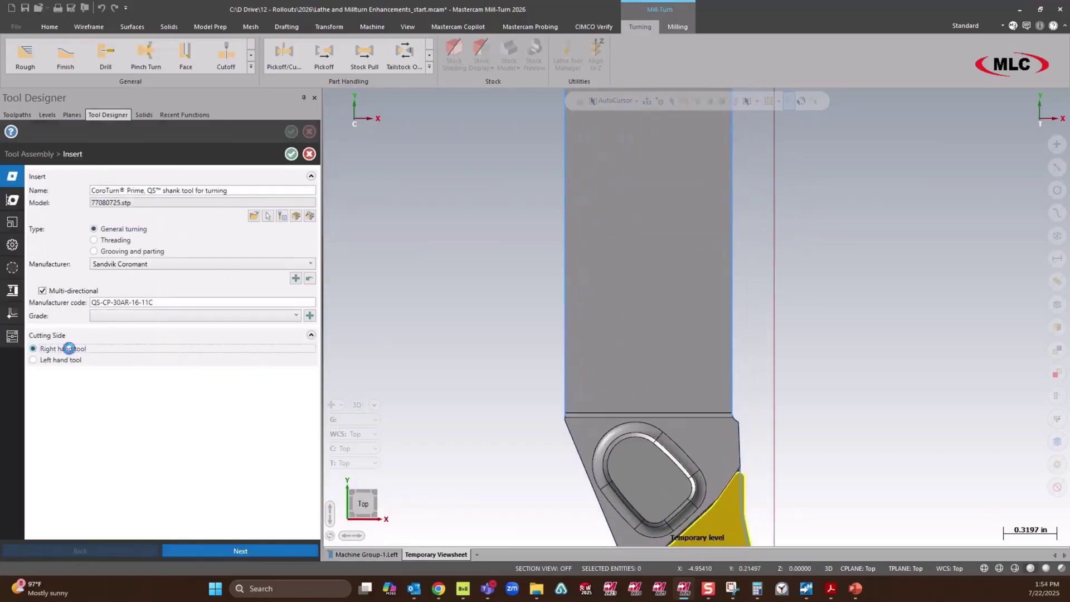
left_click(12, 199)
double_click(144, 218)
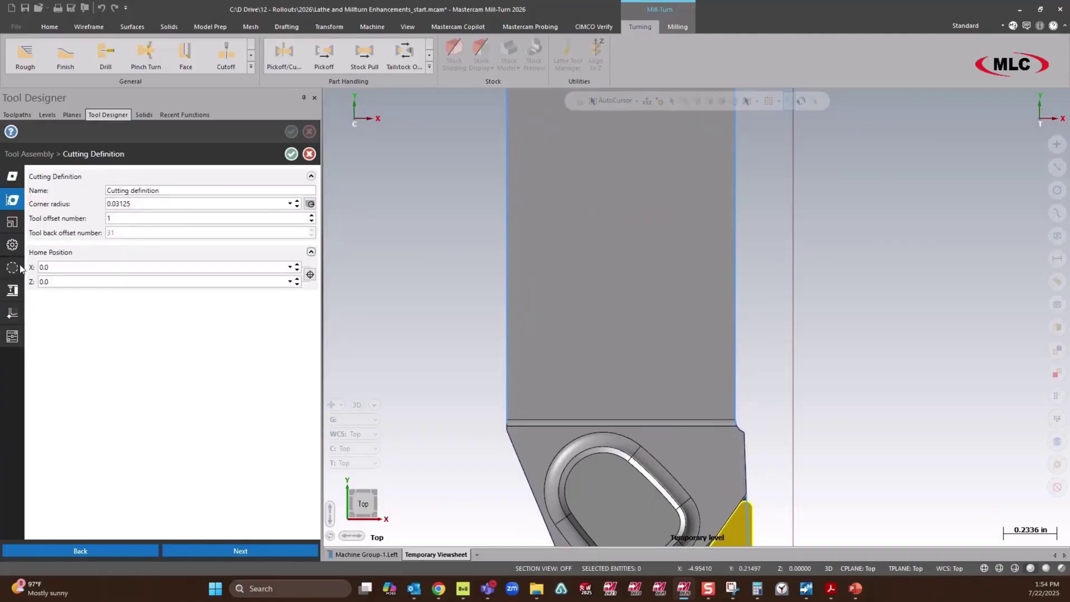
Step: Mount the tool on the bottom turret with counterclockwise spindle rotation
left_click(13, 290)
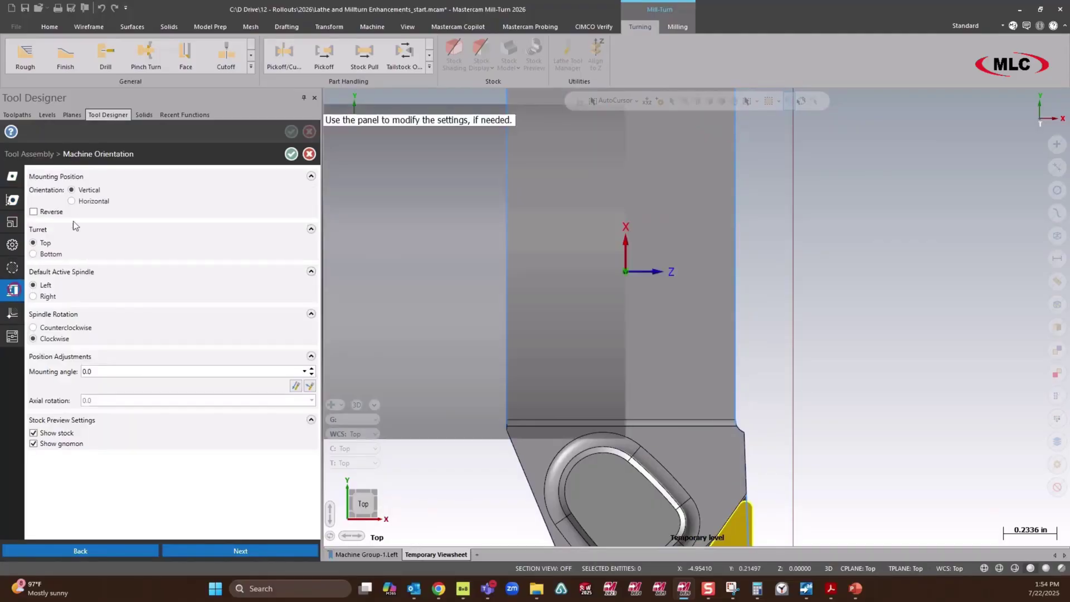
left_click(49, 254)
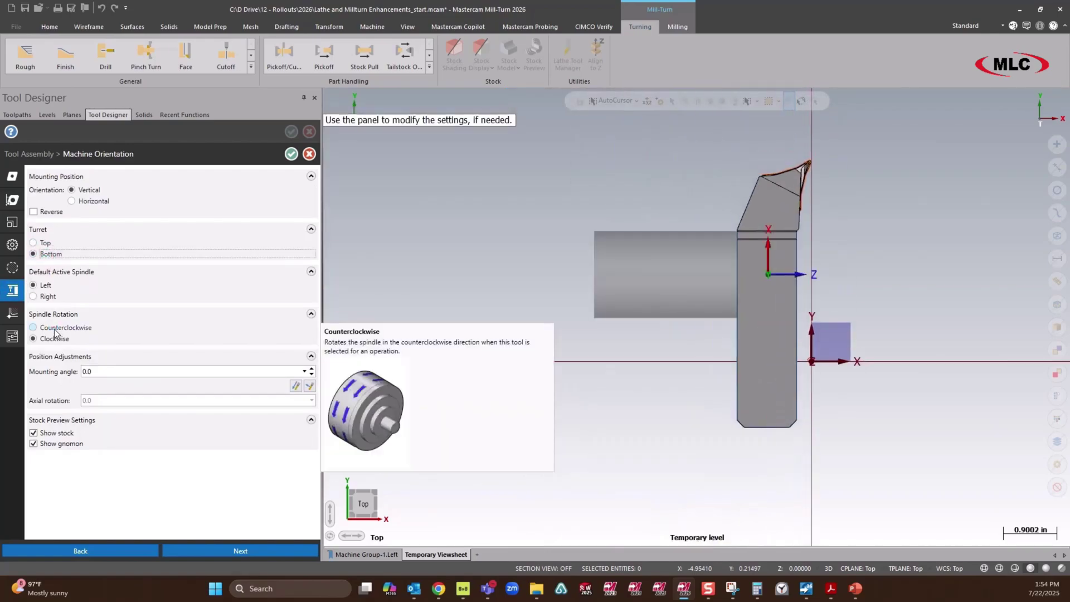
left_click(50, 329)
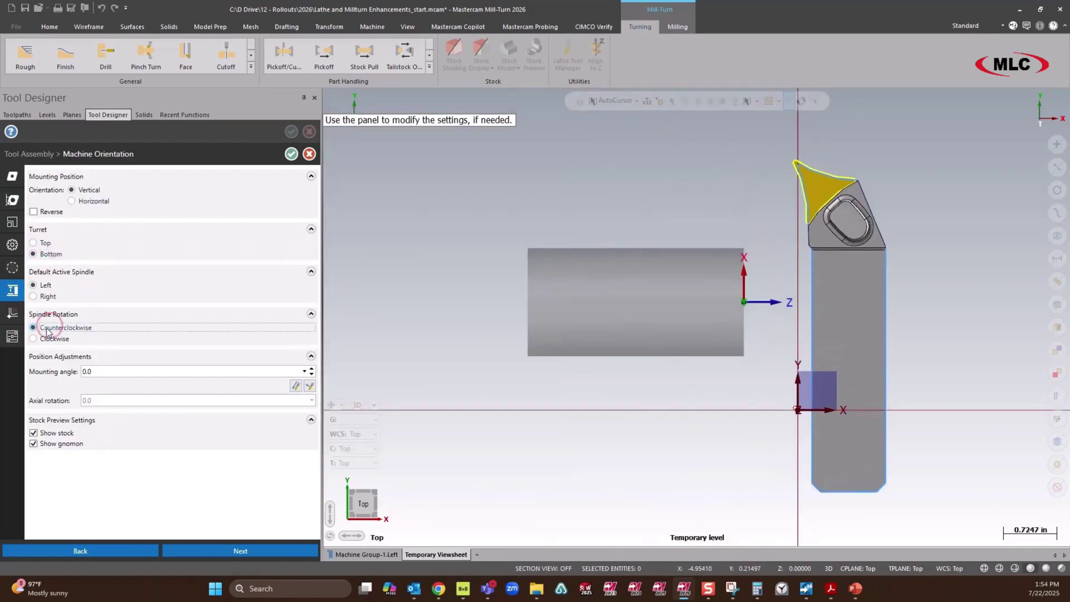
Step: Use Quadrant 4 compensation and pick two insert edges to locate the tool center
left_click(12, 312)
left_click(122, 268)
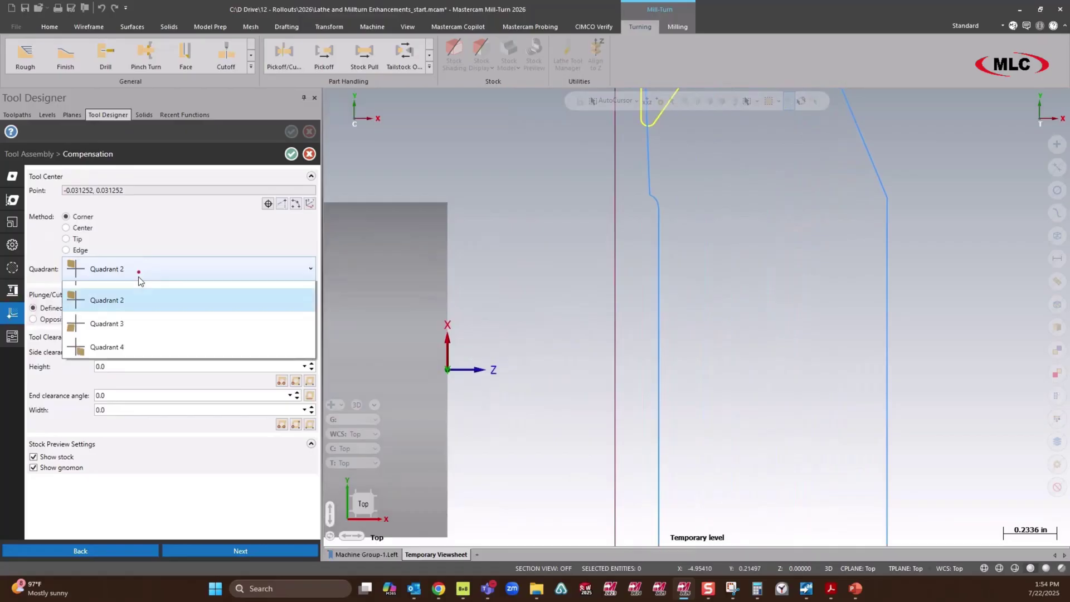
left_click(122, 363)
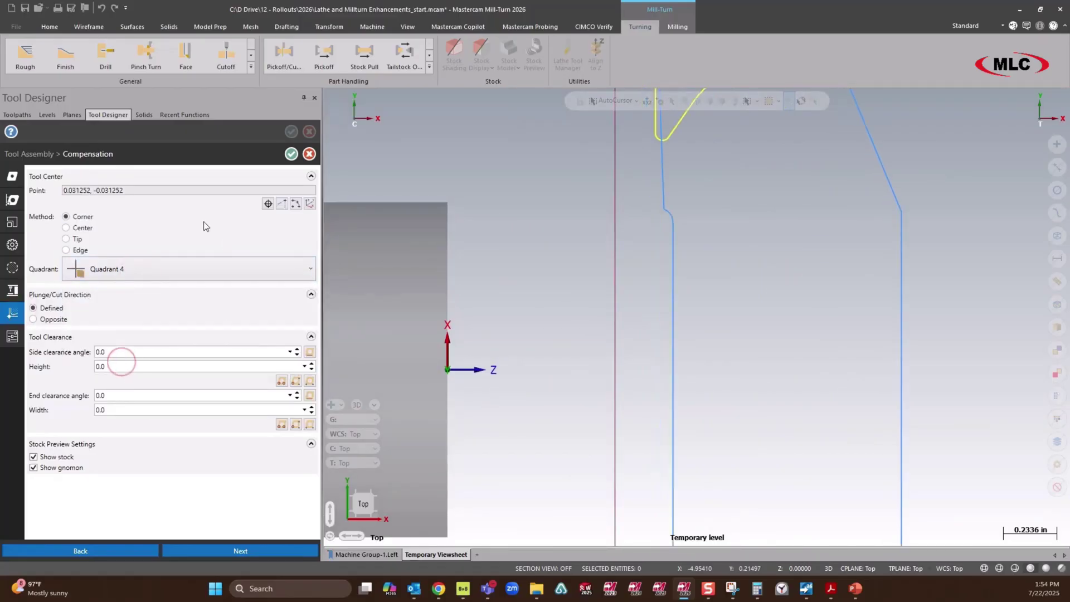
left_click(282, 204)
scroll(580, 489, "down", 3)
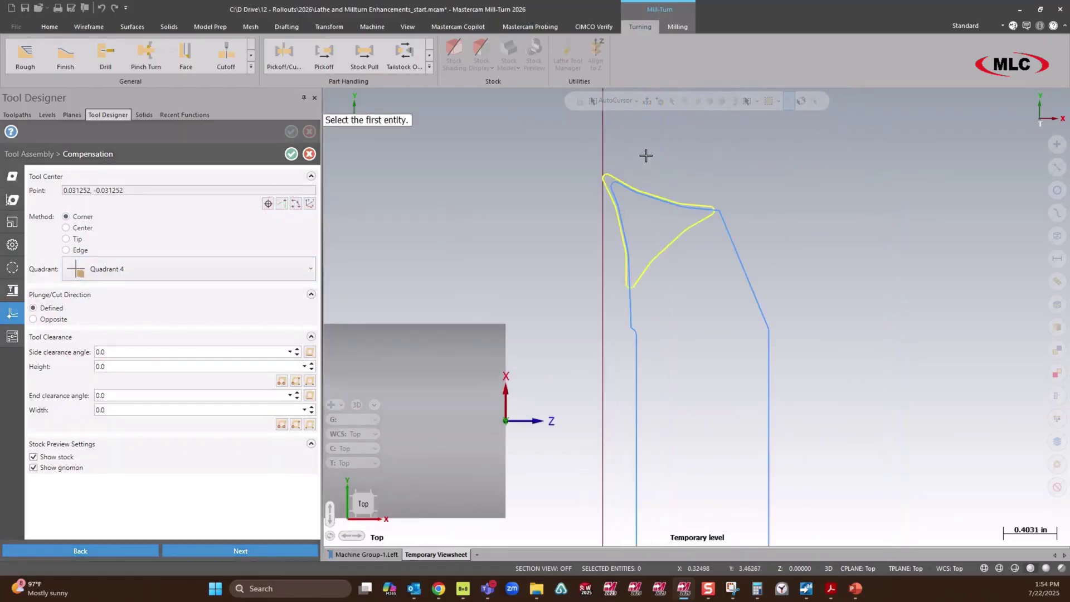
scroll(644, 156, "up", 3)
scroll(606, 209, "up", 5)
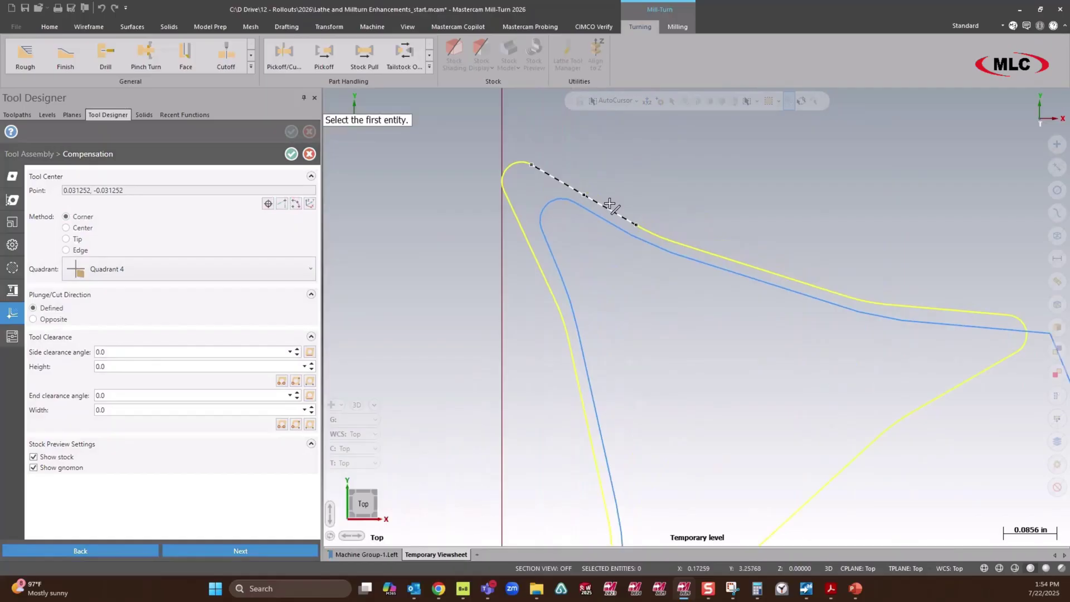
left_click(606, 204)
left_click(544, 273)
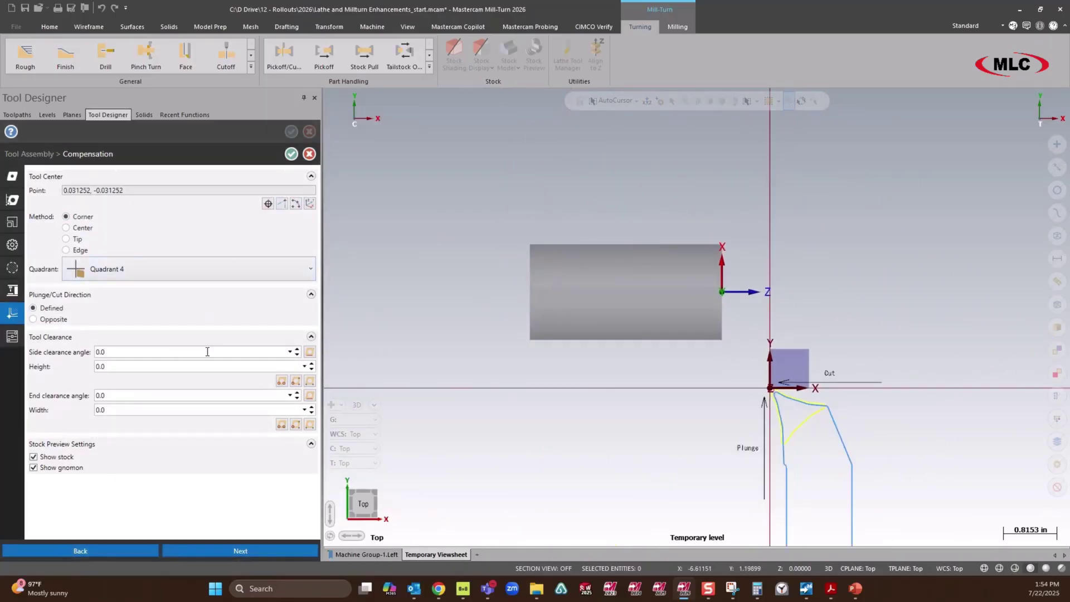
Step: Take the 12.5001° side clearance angle from the insert's side edge and set height 0.86
mouse_move(205, 357)
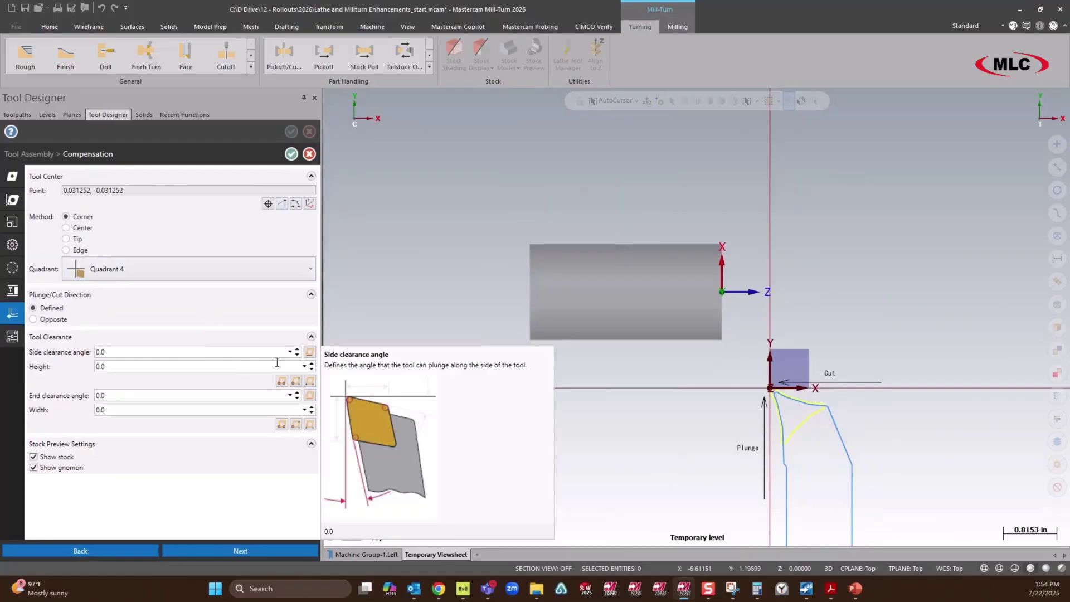
left_click(309, 353)
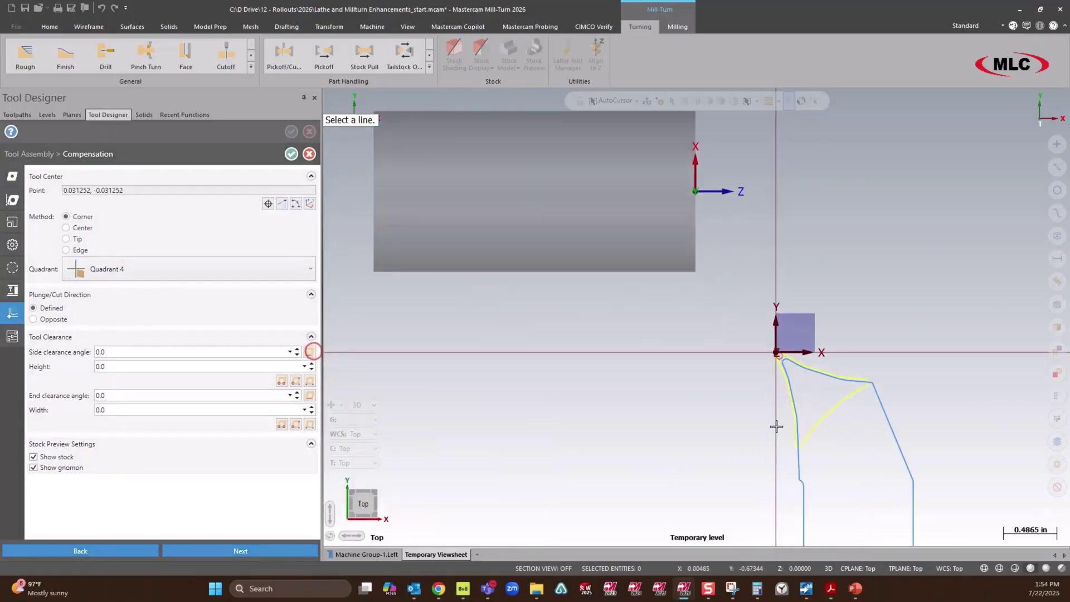
scroll(796, 379, "up", 2)
left_click(792, 384)
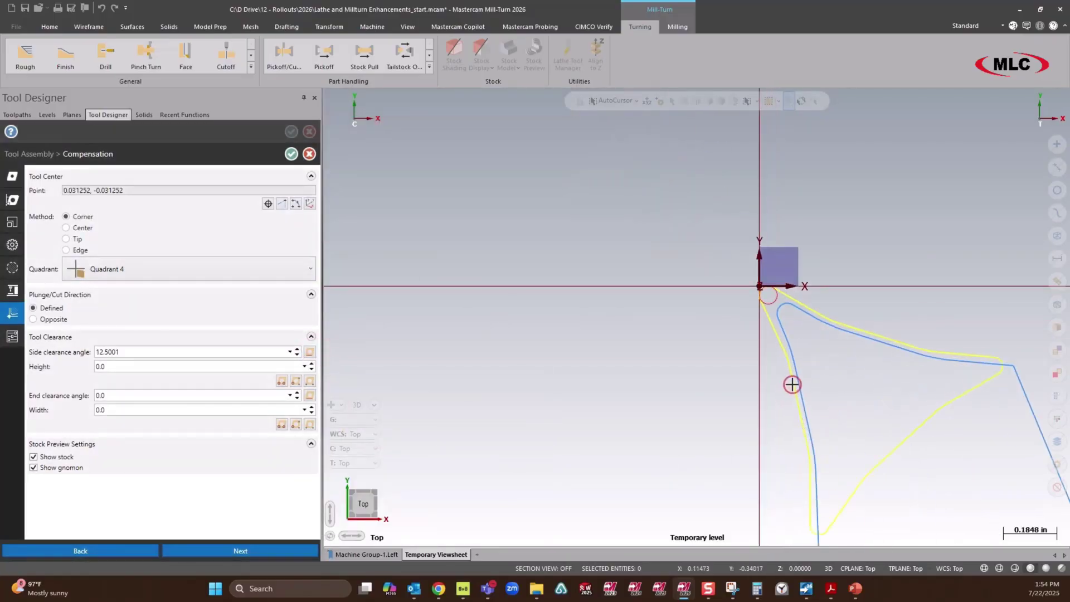
left_click(167, 368)
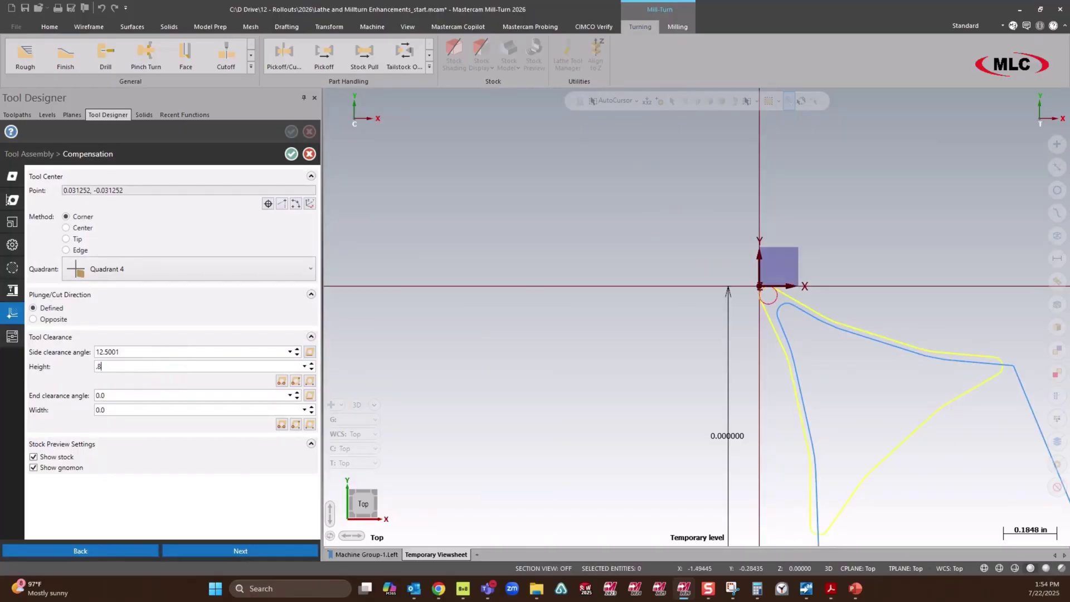
key("Return")
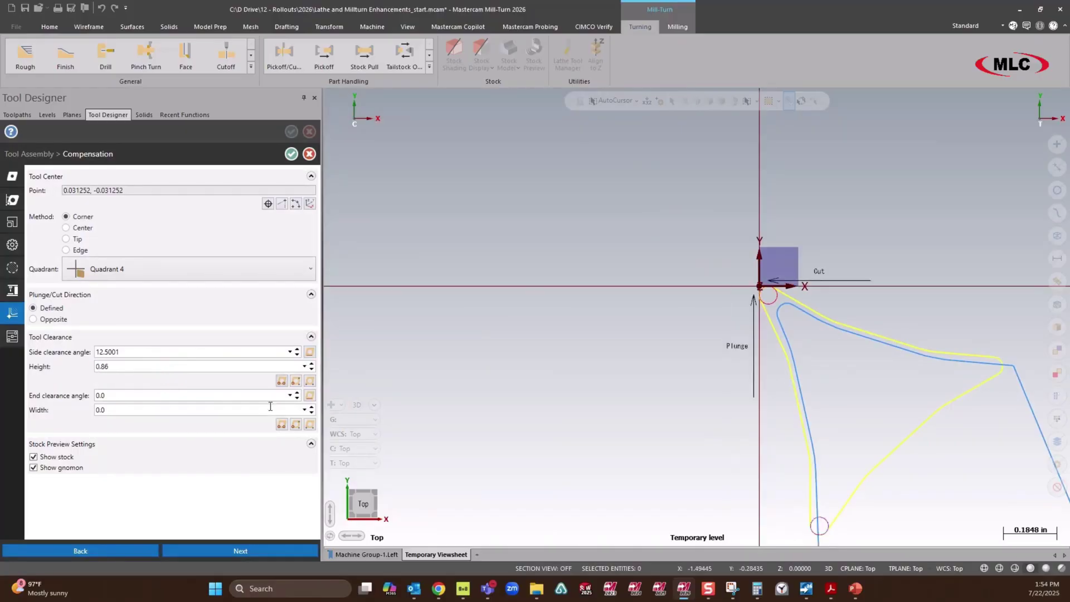
Step: Take the 17.5001° end clearance angle from the top edge, set width 0.84, and save the tool
left_click(309, 397)
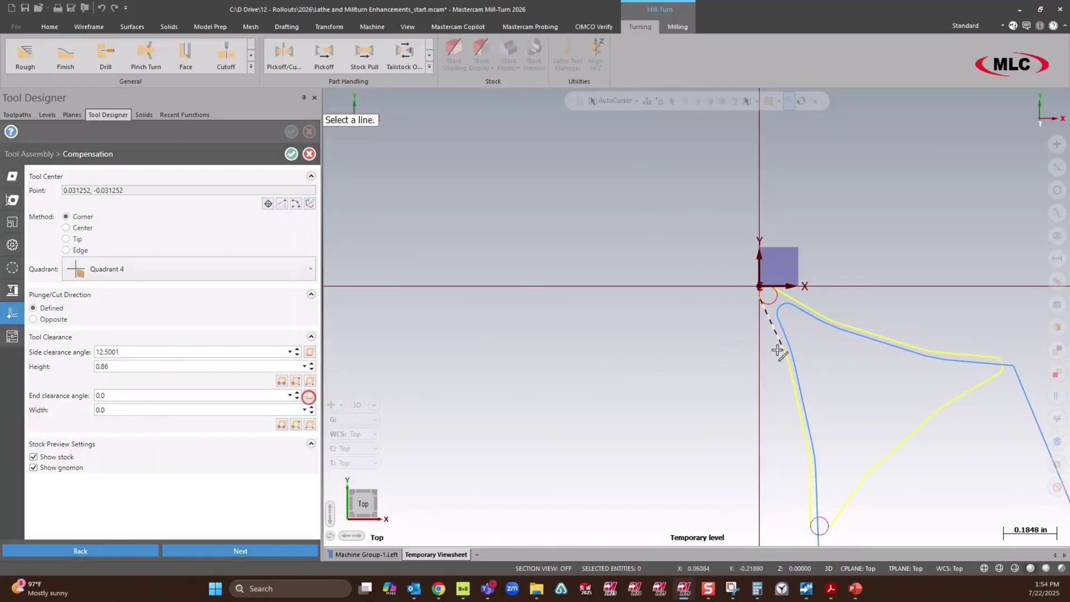
left_click(848, 322)
left_click(173, 410)
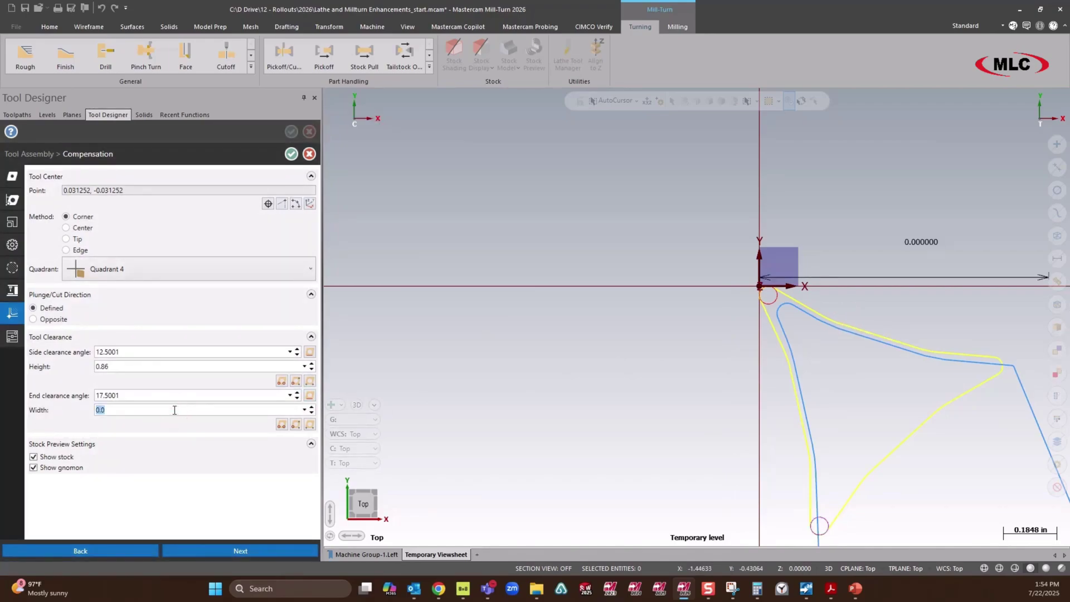
type(".84")
key("Return")
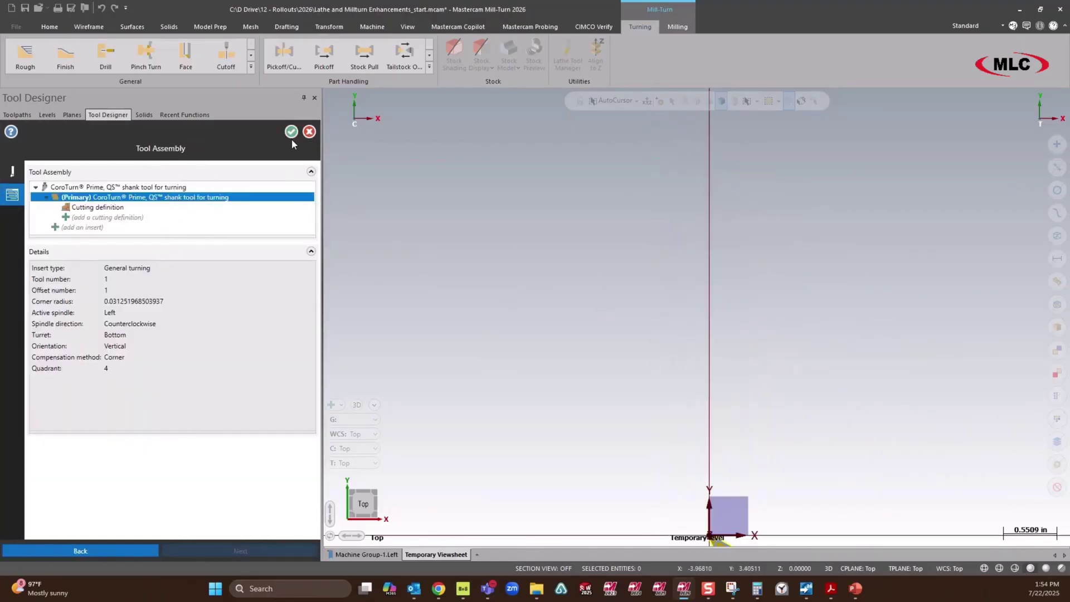
left_click(291, 132)
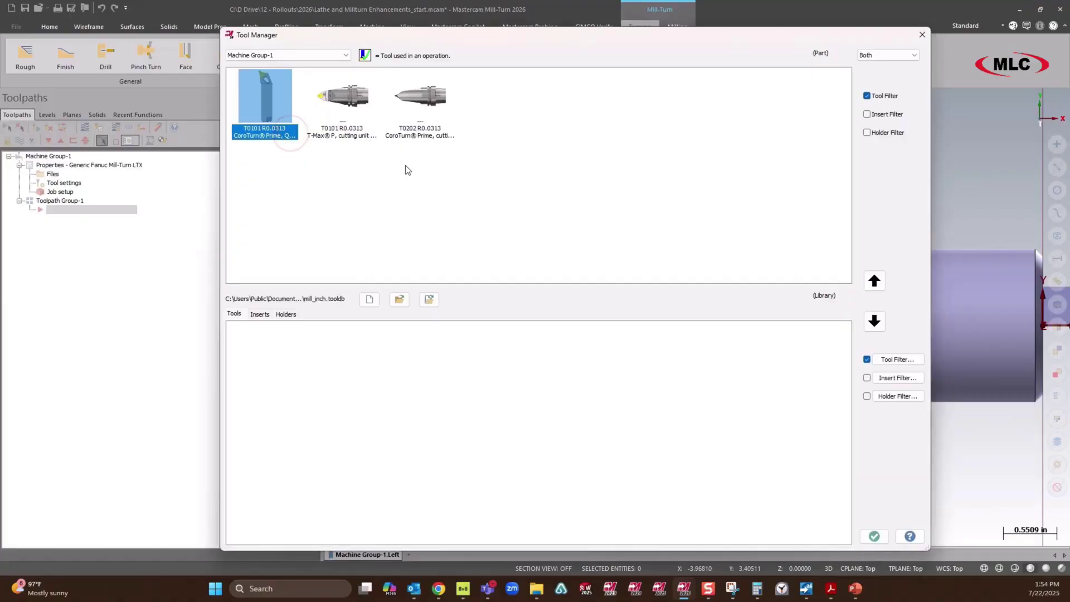